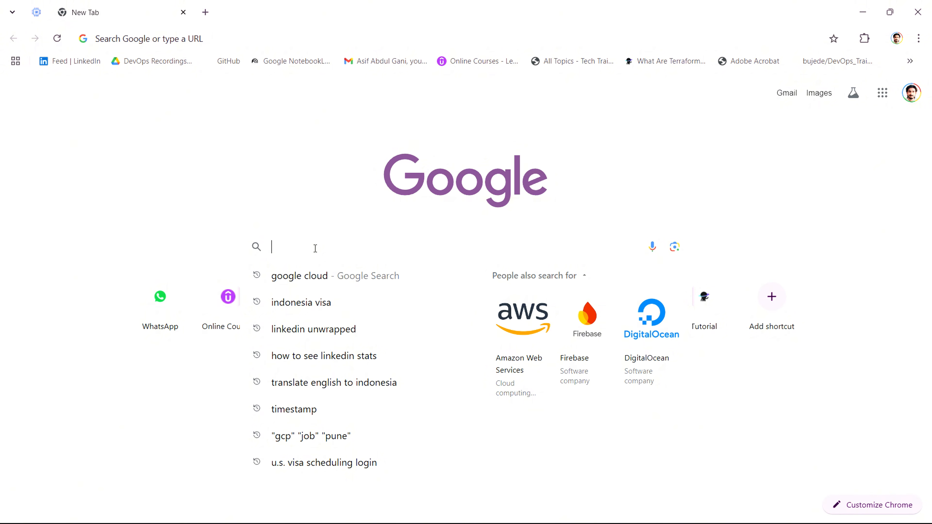
# Search the web for "google cloud", open the Google Cloud site and go to its console
pyautogui.write('google cloud')
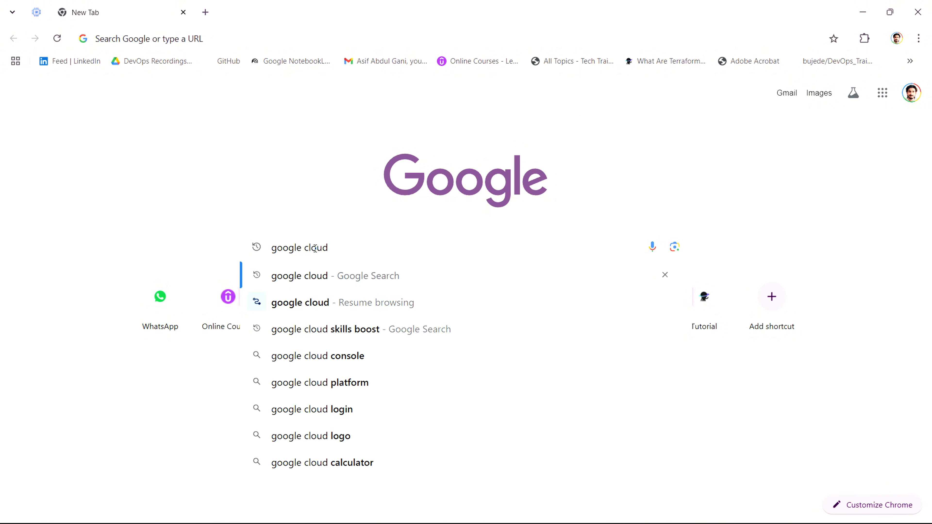
pyautogui.press('Return')
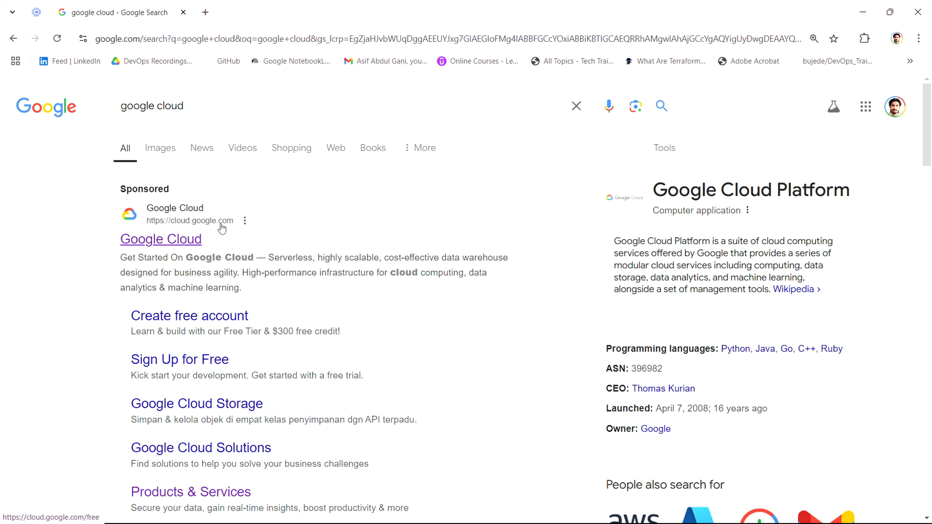
pyautogui.click(176, 241)
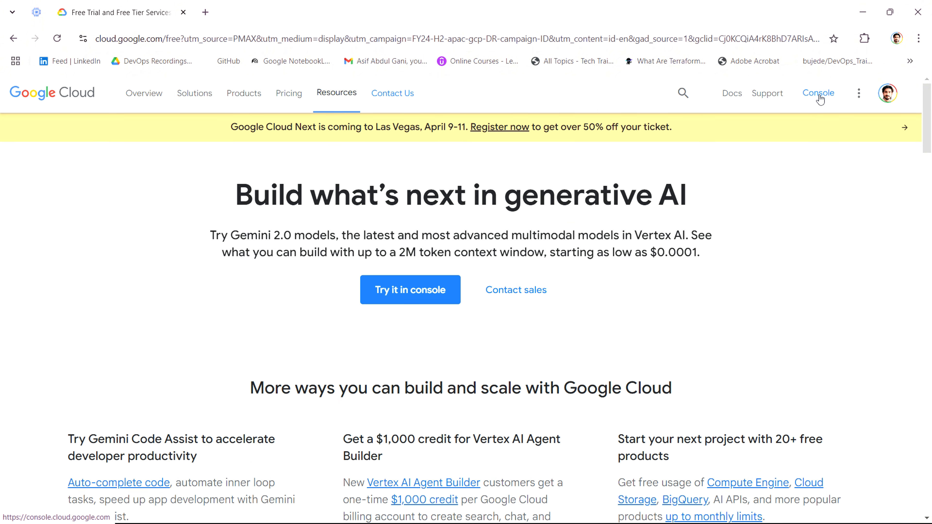
pyautogui.click(818, 94)
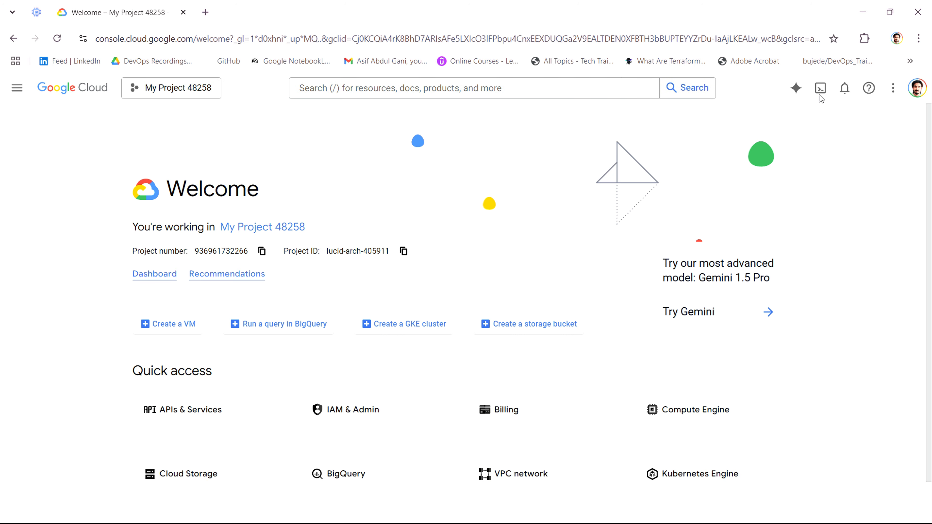
# Switch the console to the free-trial Google account and open Compute Engine by searching for "compute engine"
pyautogui.click(917, 90)
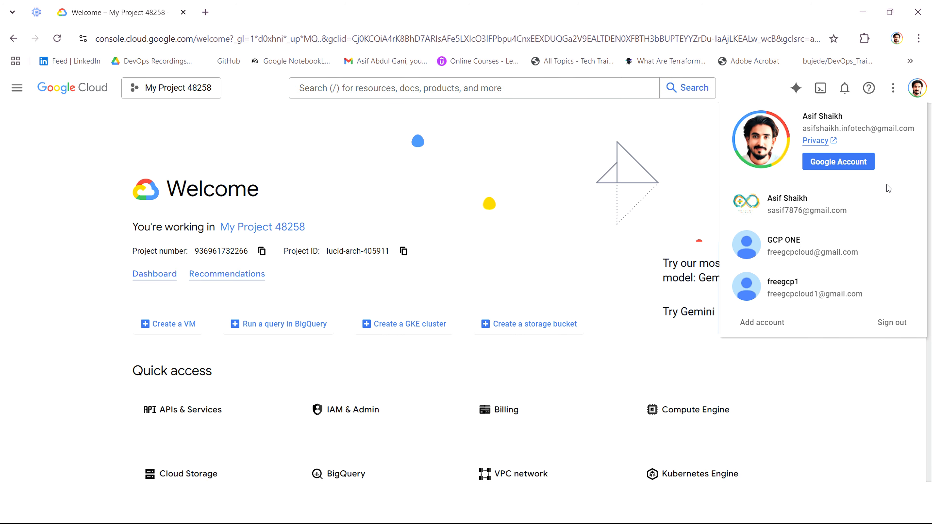
pyautogui.click(819, 293)
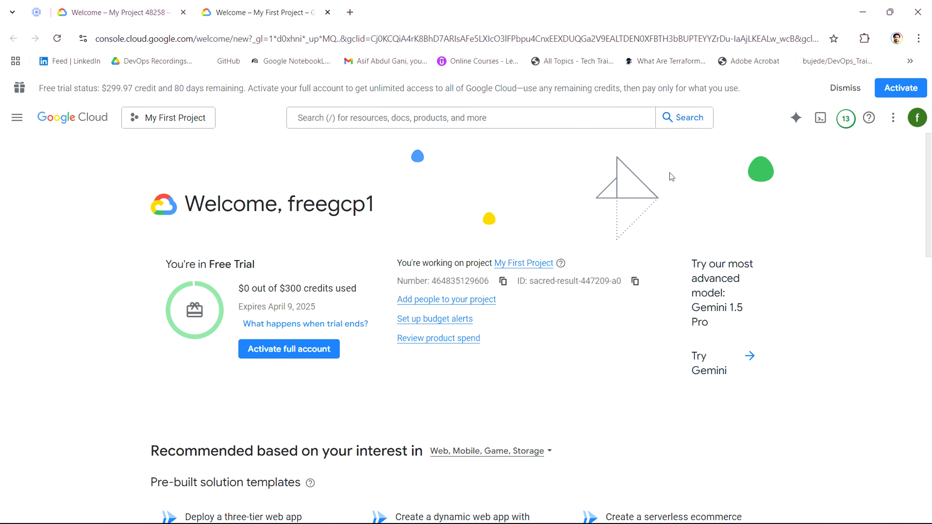
pyautogui.click(352, 118)
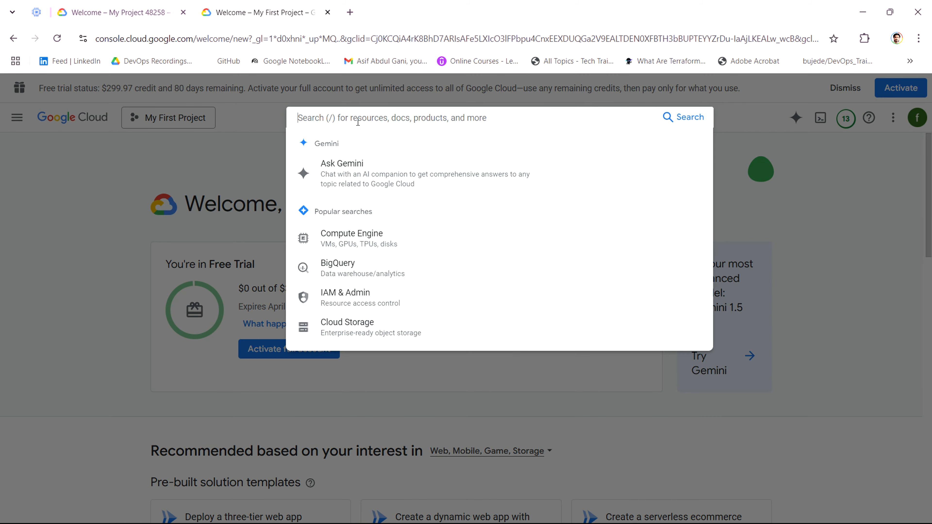
pyautogui.write('compute engine')
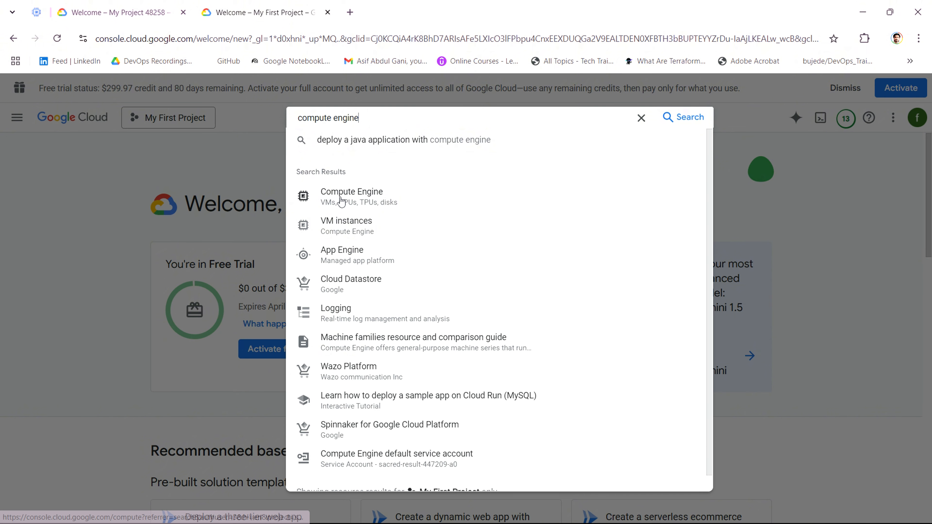
pyautogui.click(337, 191)
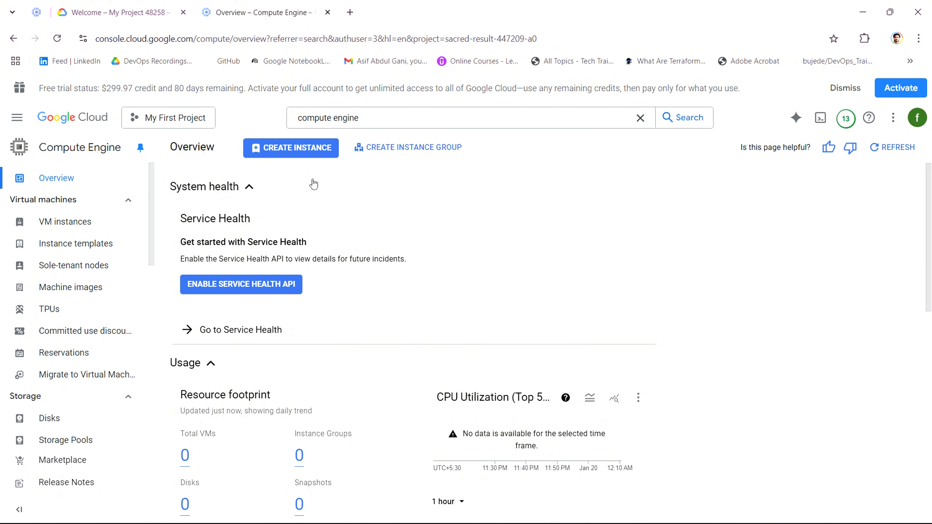
# Collapse the System health, Usage, Cost and optimization and Next steps sections of the Compute Engine overview
pyautogui.click(249, 187)
pyautogui.click(211, 220)
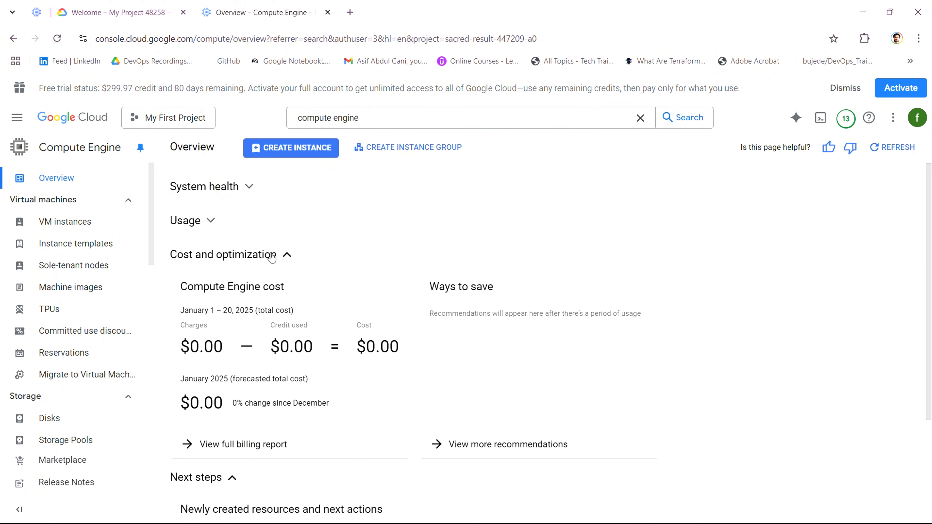
pyautogui.click(281, 256)
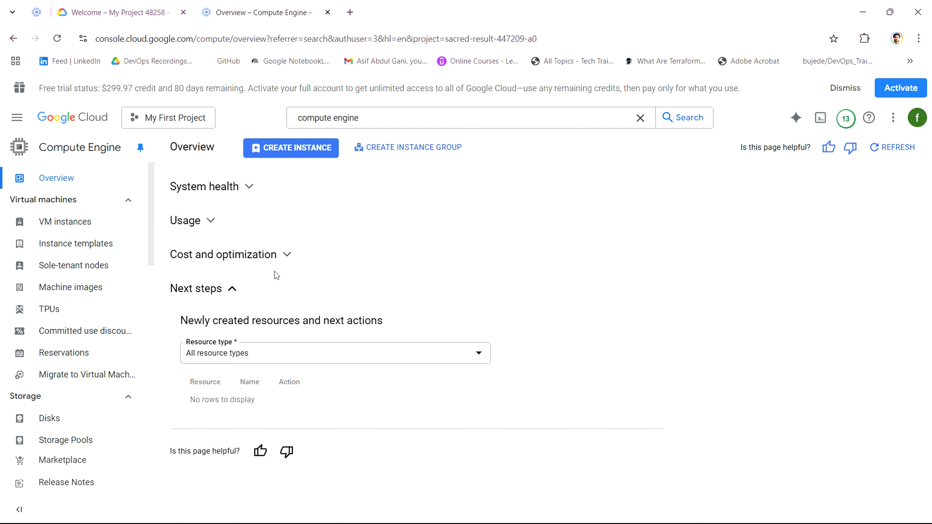
pyautogui.click(233, 282)
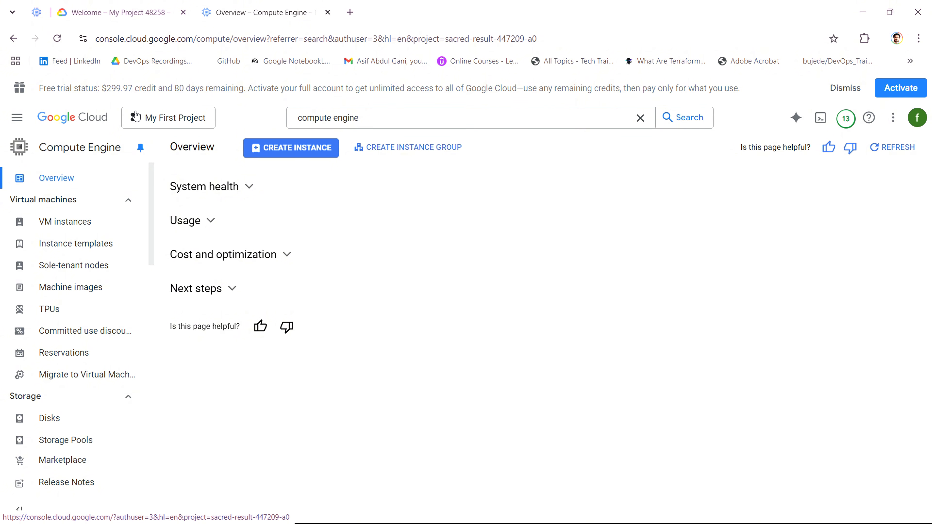
# Create a project named with the owner's first name directly followed by "source project", and switch the console to it
pyautogui.click(163, 118)
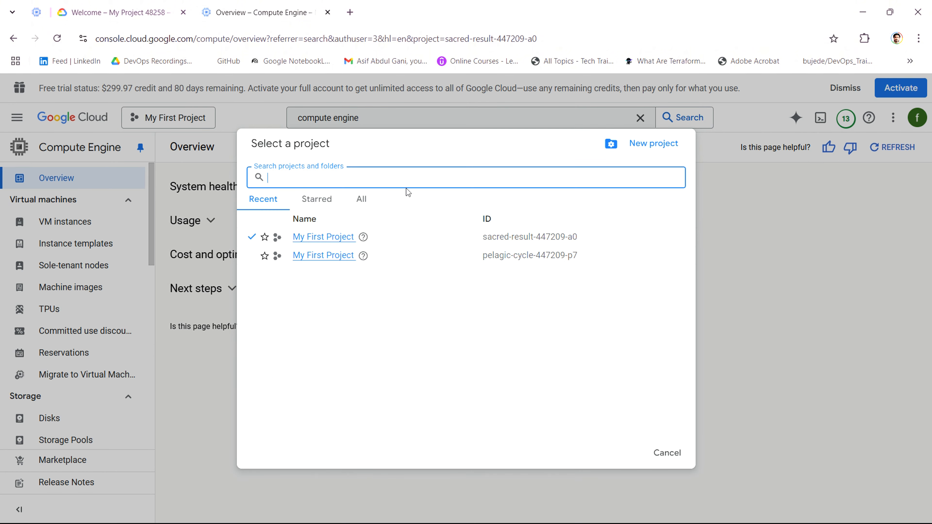
pyautogui.click(637, 145)
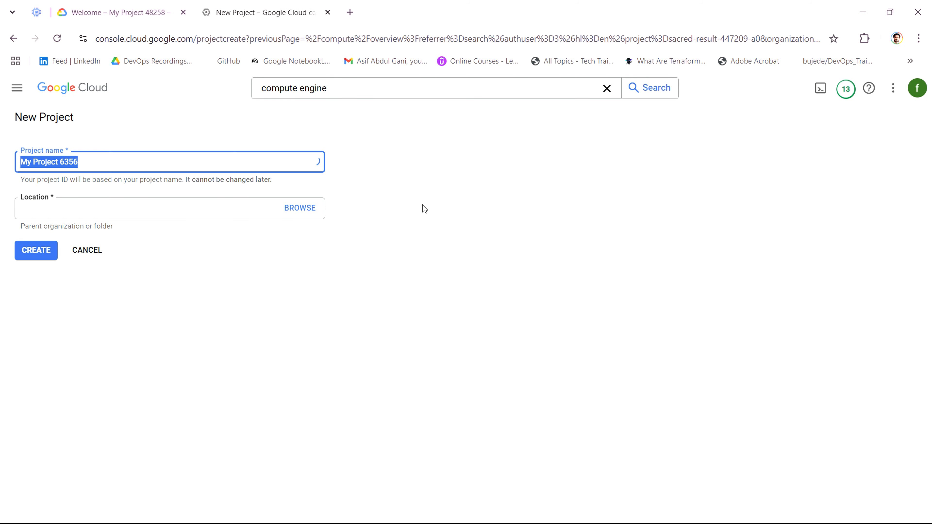
pyautogui.write('asif')
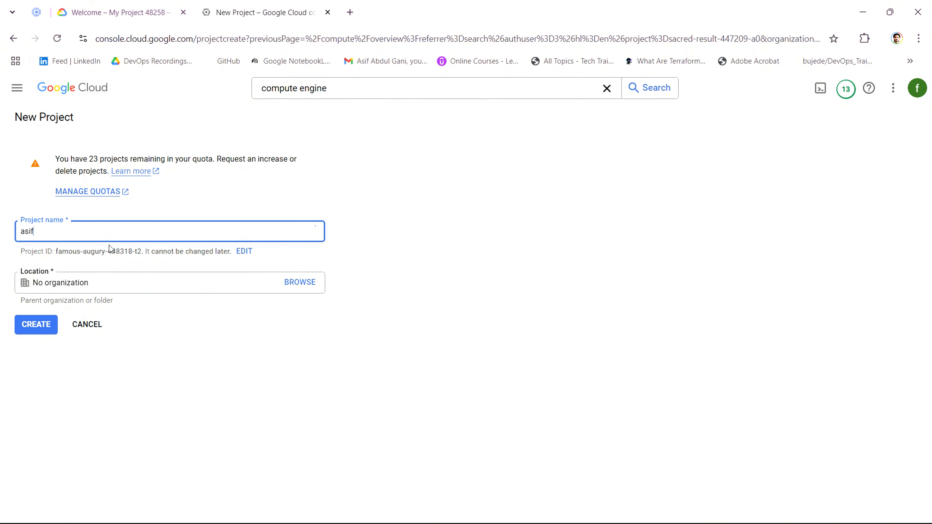
pyautogui.write('source project')
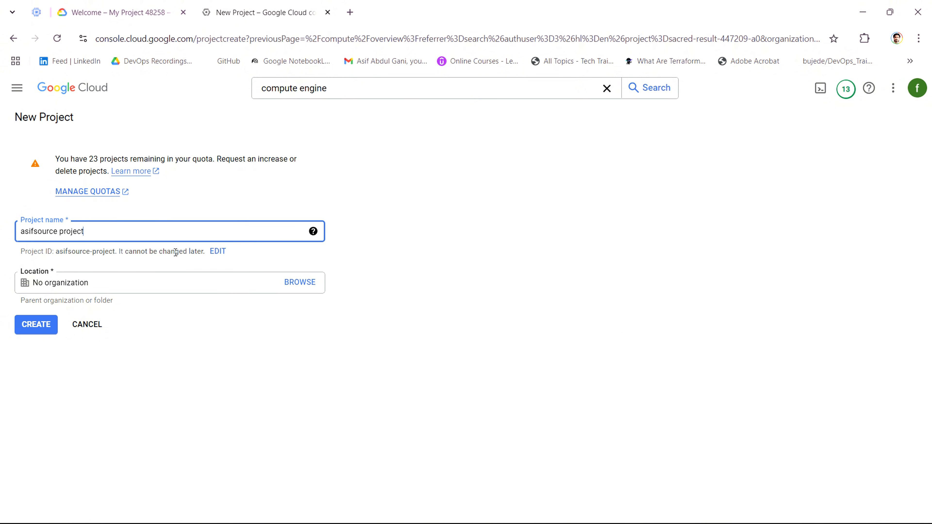
pyautogui.click(39, 325)
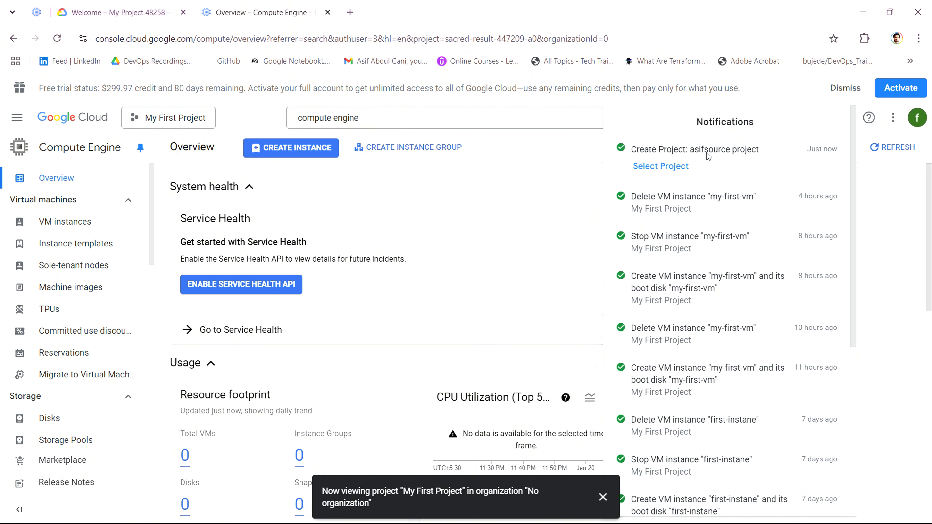
pyautogui.click(670, 173)
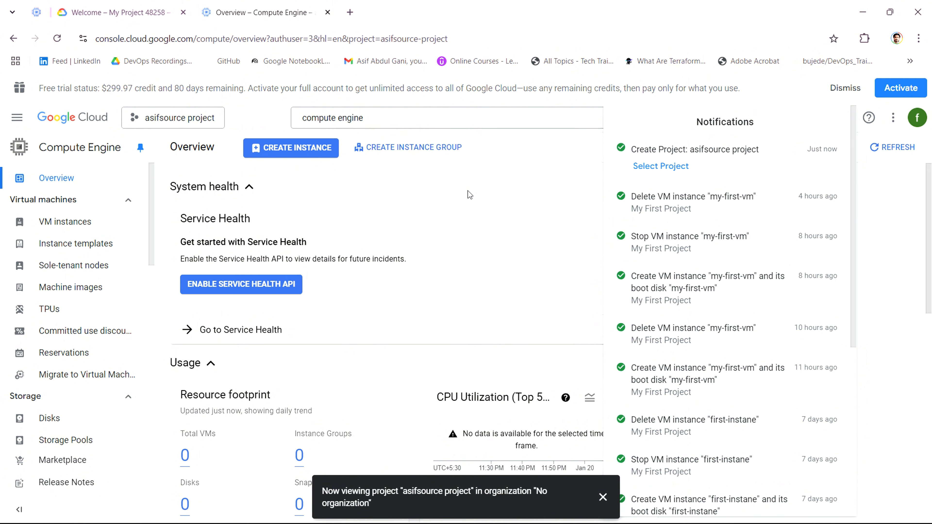
# Find the Compute Engine API through the console search and enable it for the new project
pyautogui.click(395, 121)
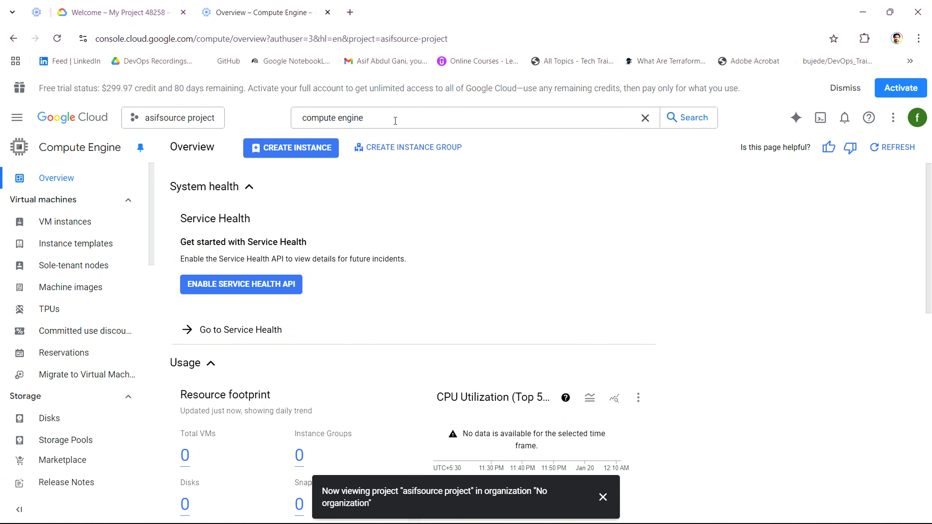
pyautogui.click(395, 121)
pyautogui.click(369, 183)
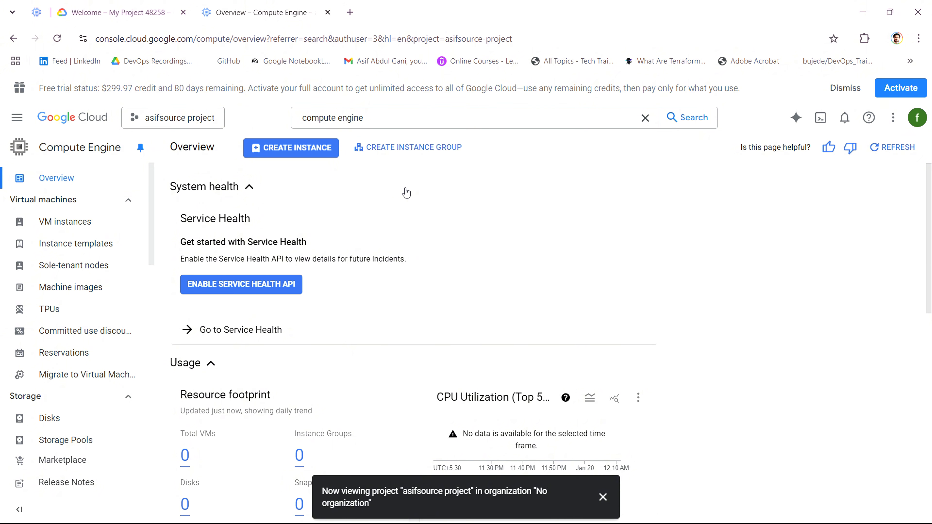
pyautogui.click(395, 118)
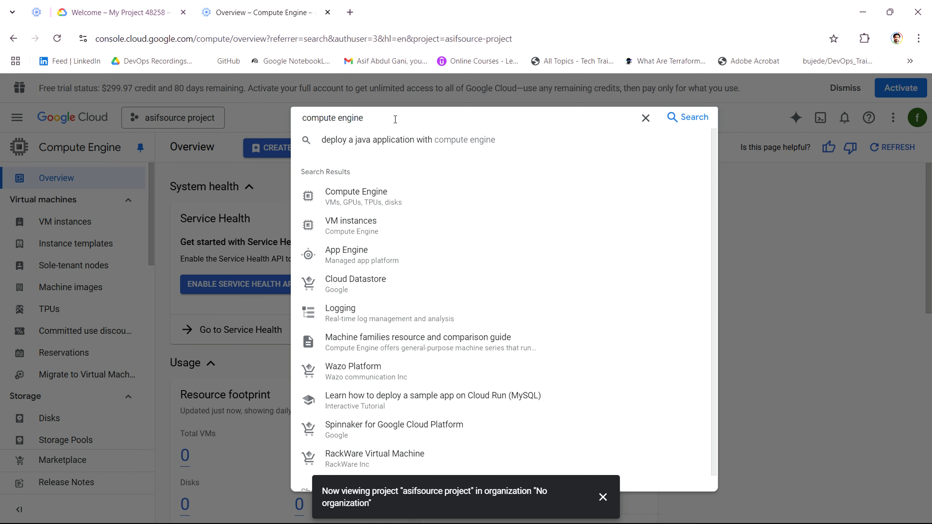
pyautogui.write('ap')
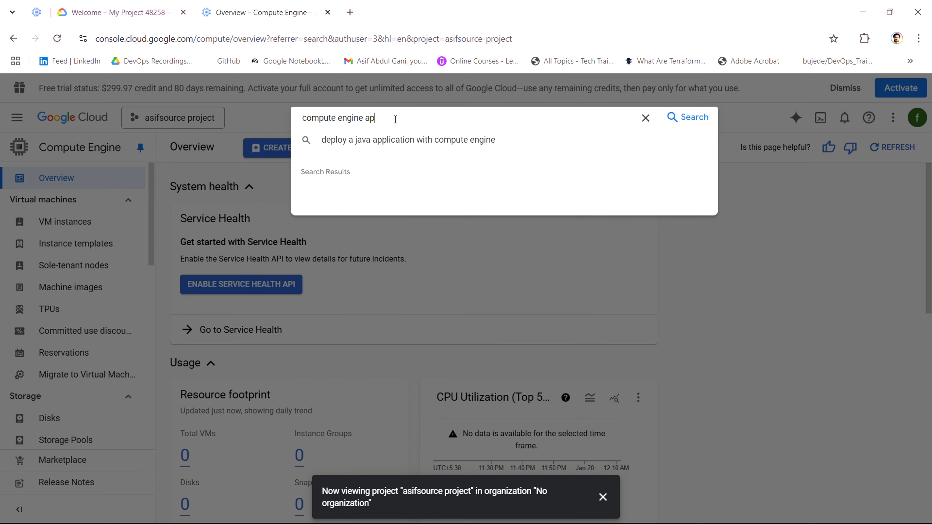
pyautogui.click(335, 193)
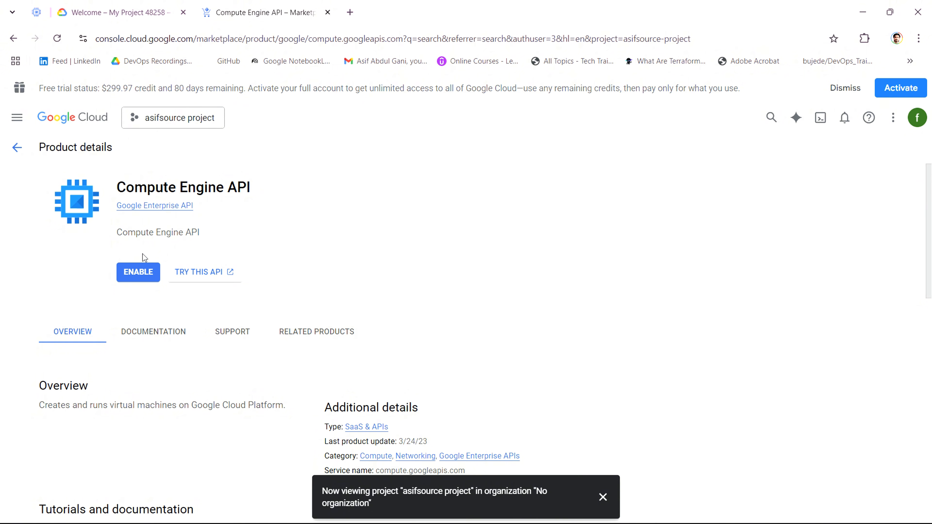
pyautogui.click(145, 280)
# Open the Compute Engine VM instances page for the current project
pyautogui.click(17, 117)
pyautogui.moveTo(27, 126)
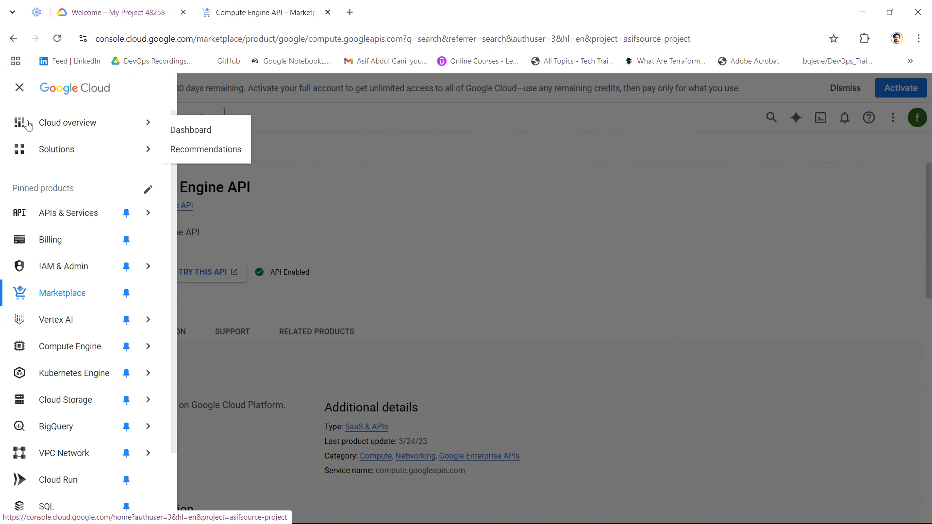
pyautogui.moveTo(57, 354)
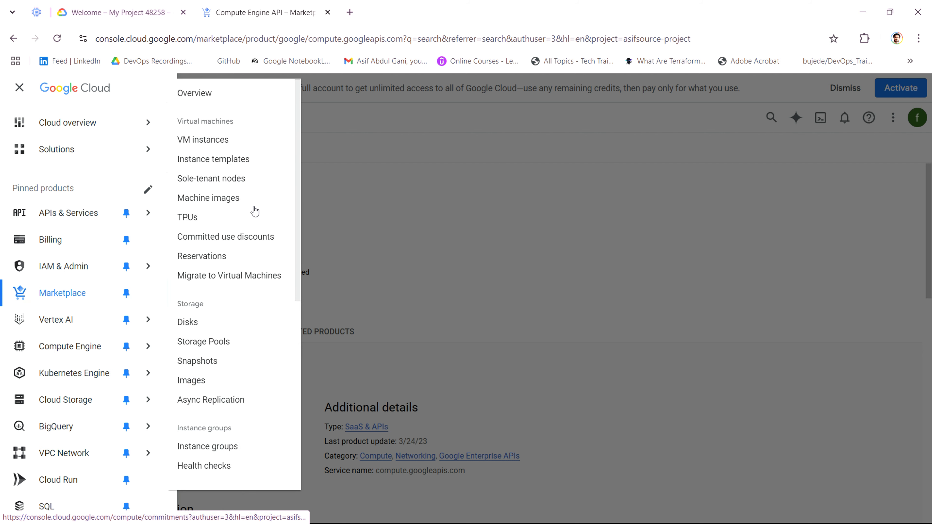
pyautogui.click(201, 142)
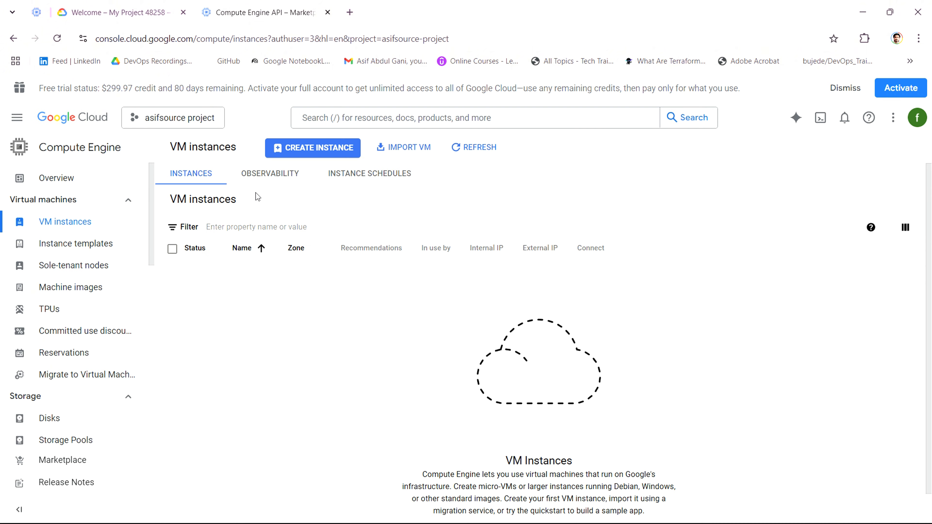
# Start creating a VM instance and set its name to "my-first"
pyautogui.click(307, 155)
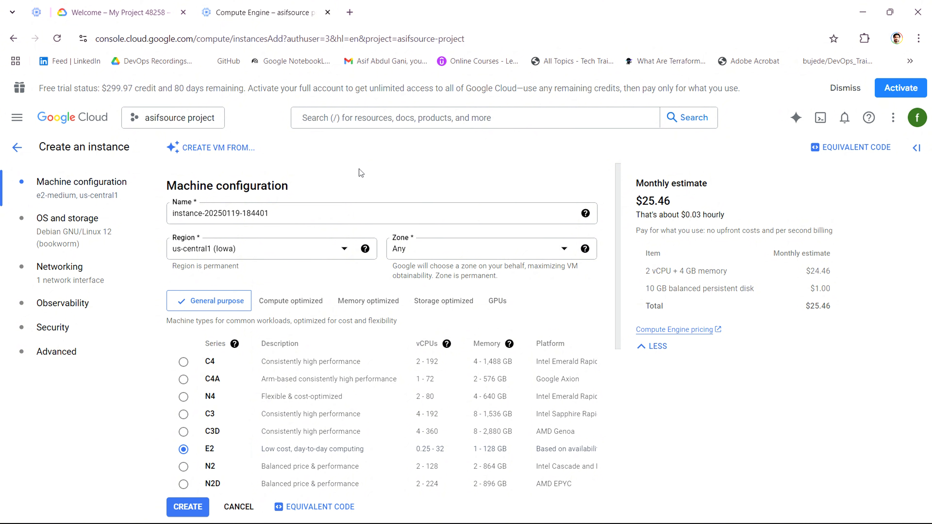
pyautogui.doubleClick(296, 215)
pyautogui.hotkey('ctrl', 'a')
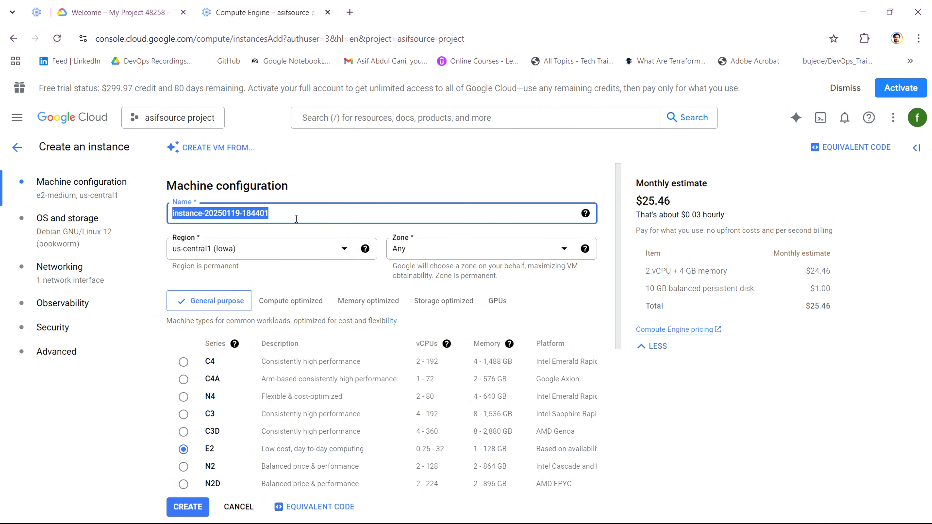
pyautogui.write('my-first')
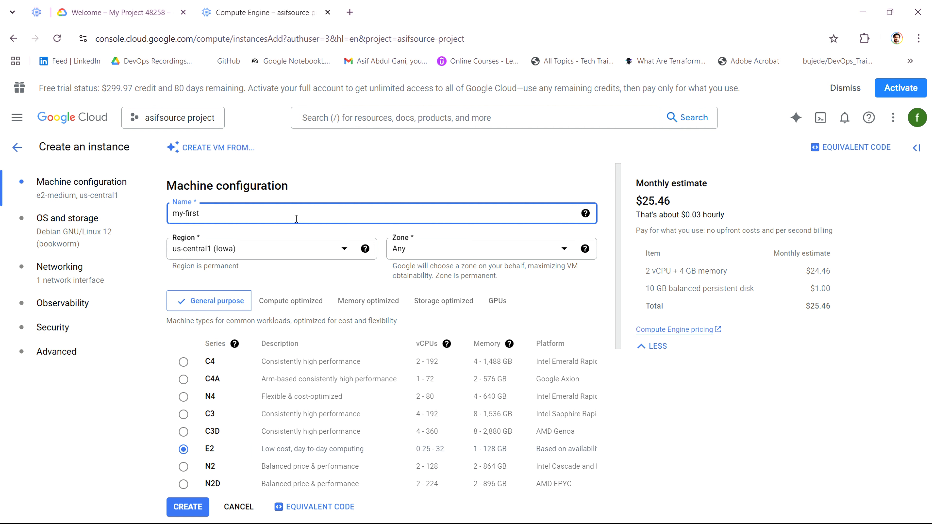
# Expand the access management options under Security and examine the VM access and SSH key settings
pyautogui.scroll(-15, 297, 219)
pyautogui.scroll(-3, 239, 352)
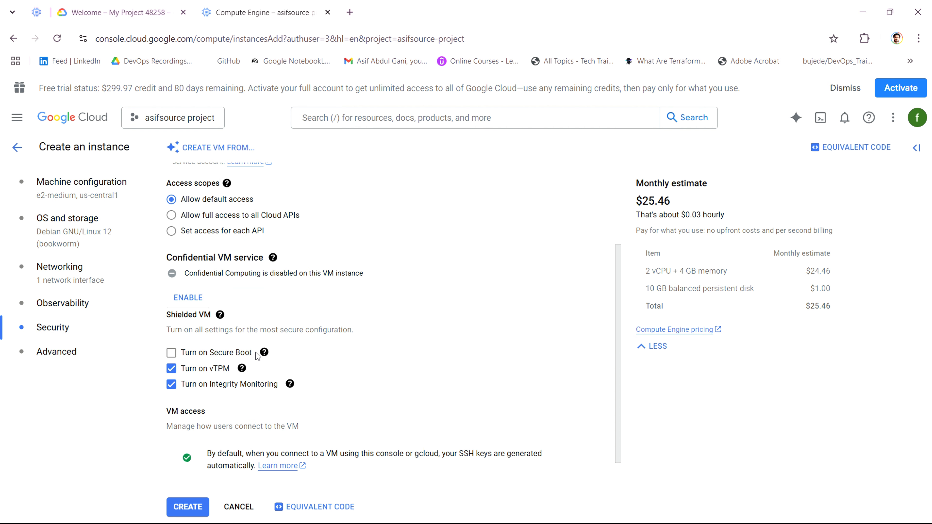
pyautogui.scroll(-3, 257, 356)
pyautogui.click(223, 461)
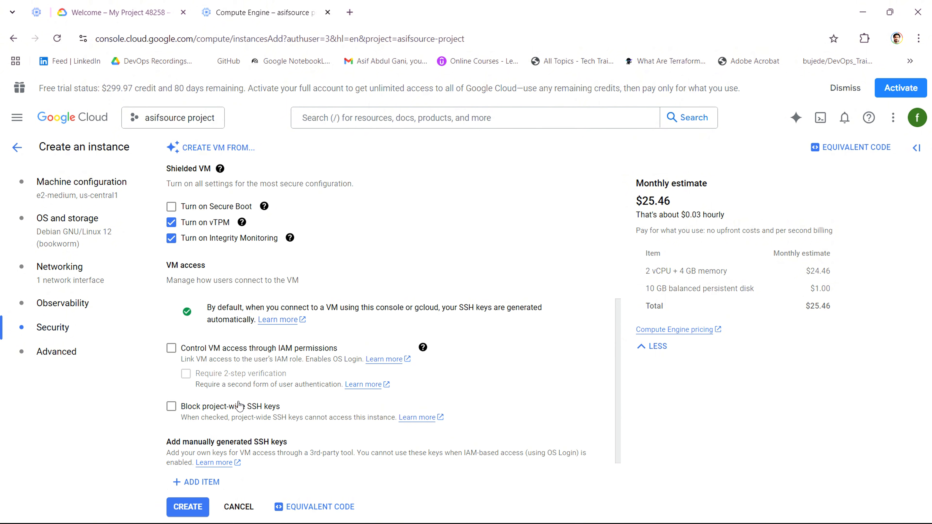
pyautogui.scroll(-1, 239, 405)
pyautogui.scroll(2, 242, 389)
pyautogui.scroll(-2, 245, 380)
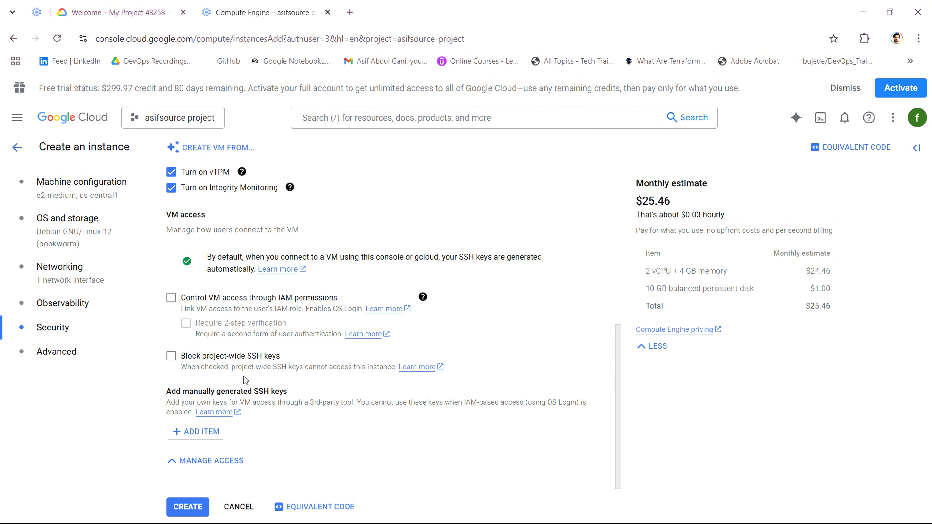
# Examine the Advanced settings of the new VM, from description and deletion protection through to the provisioning model and sole-tenancy
pyautogui.click(75, 364)
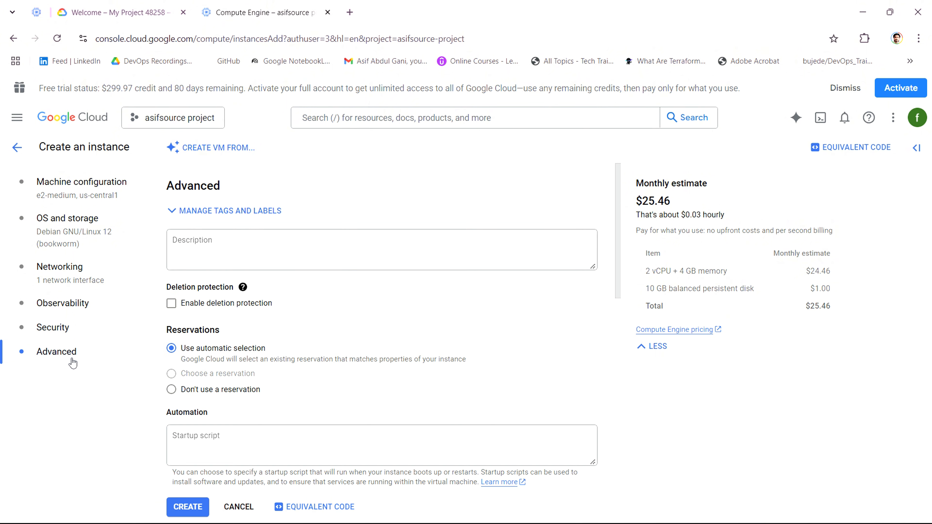
pyautogui.click(234, 245)
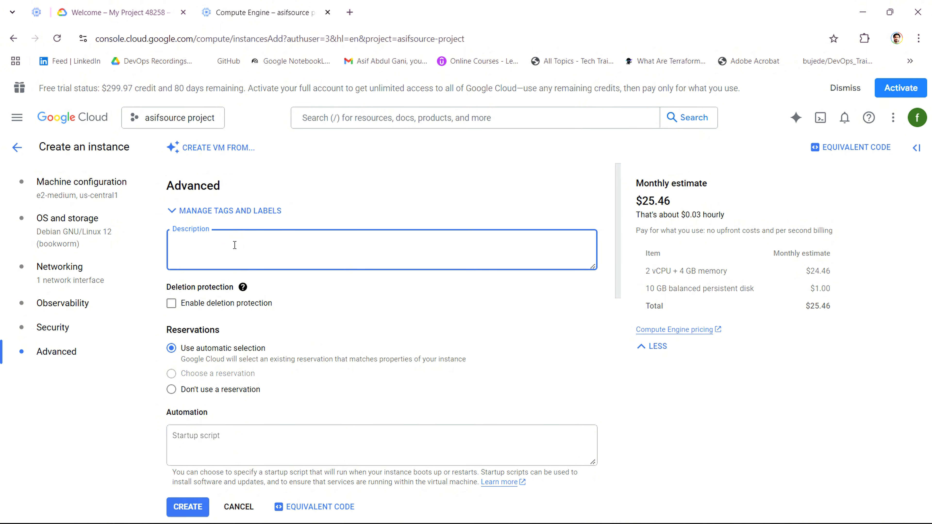
pyautogui.scroll(-5, 235, 245)
pyautogui.scroll(-2, 293, 239)
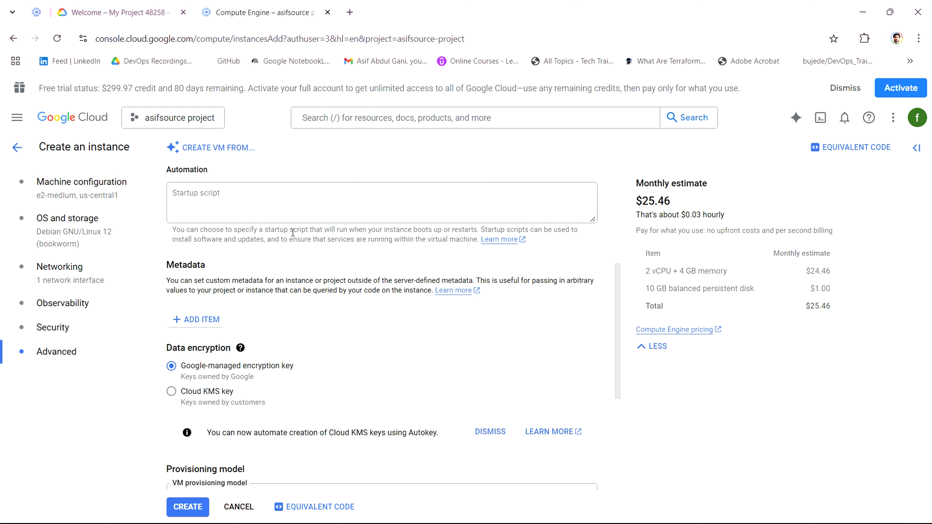
pyautogui.scroll(-2, 293, 232)
pyautogui.scroll(-4, 292, 232)
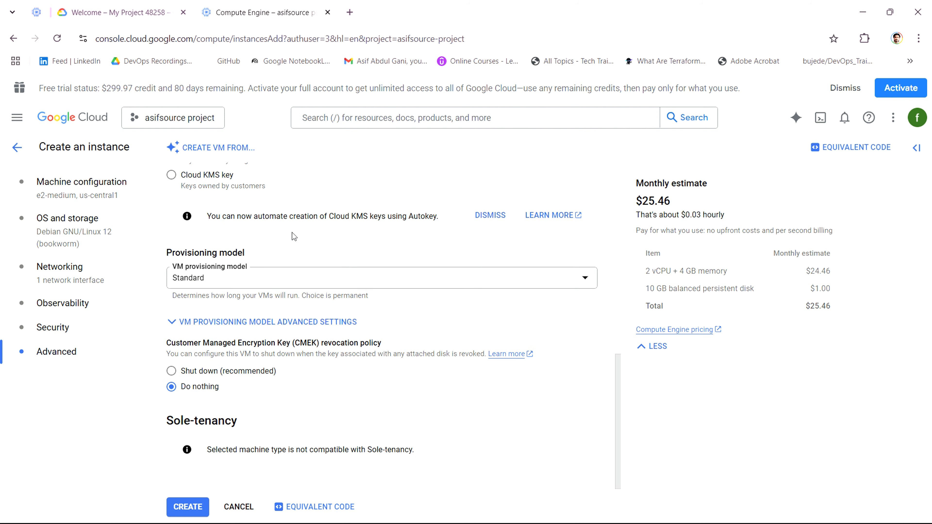
pyautogui.scroll(10, 292, 232)
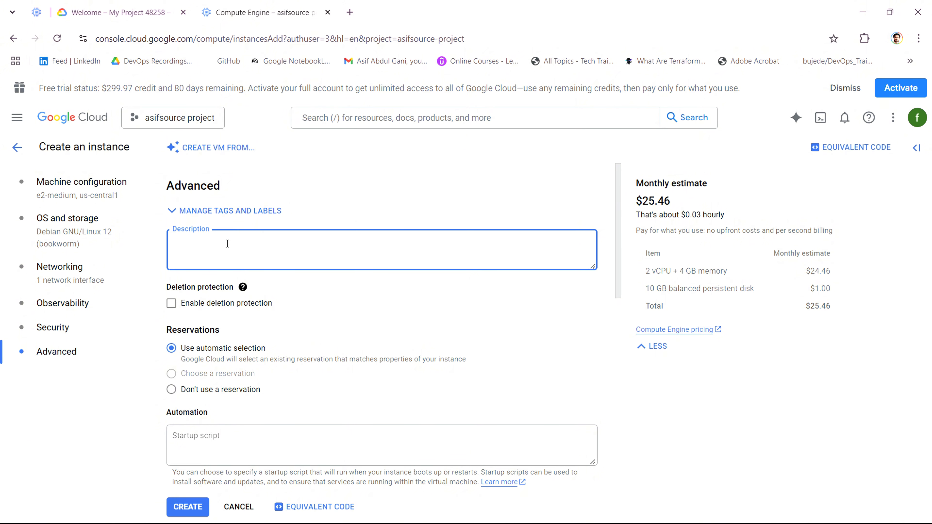
# Add a metadata item to the VM with the key "environment" and the value "dev"
pyautogui.scroll(-3, 341, 221)
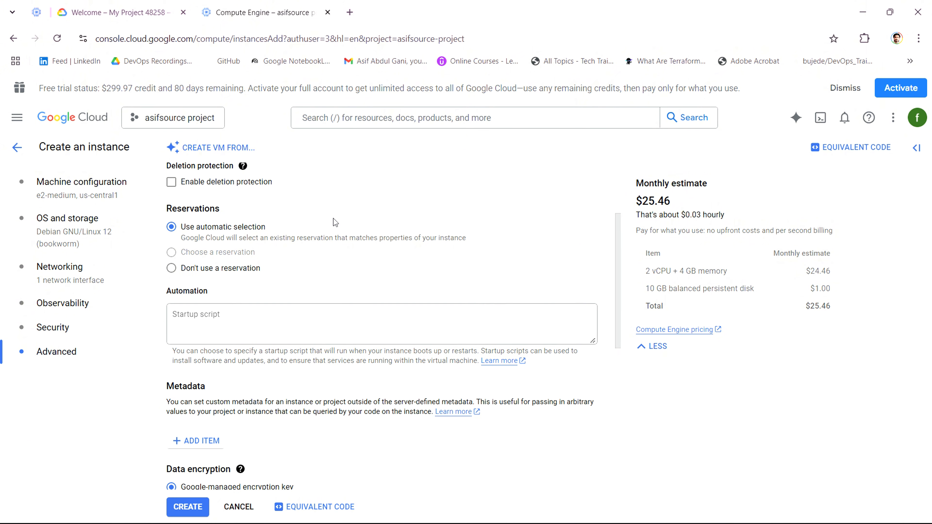
pyautogui.scroll(-3, 335, 222)
pyautogui.click(205, 319)
pyautogui.write('env')
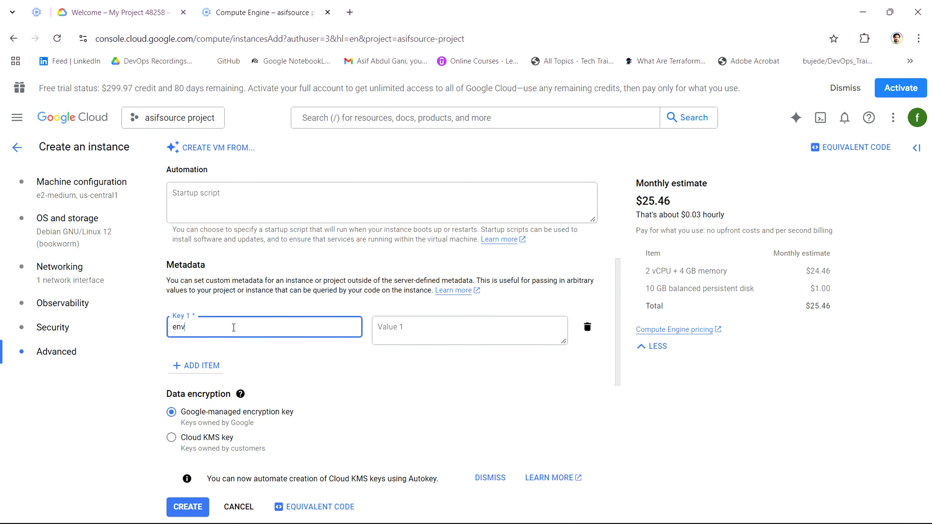
pyautogui.write('ironment')
pyautogui.click(403, 331)
pyautogui.write('dev')
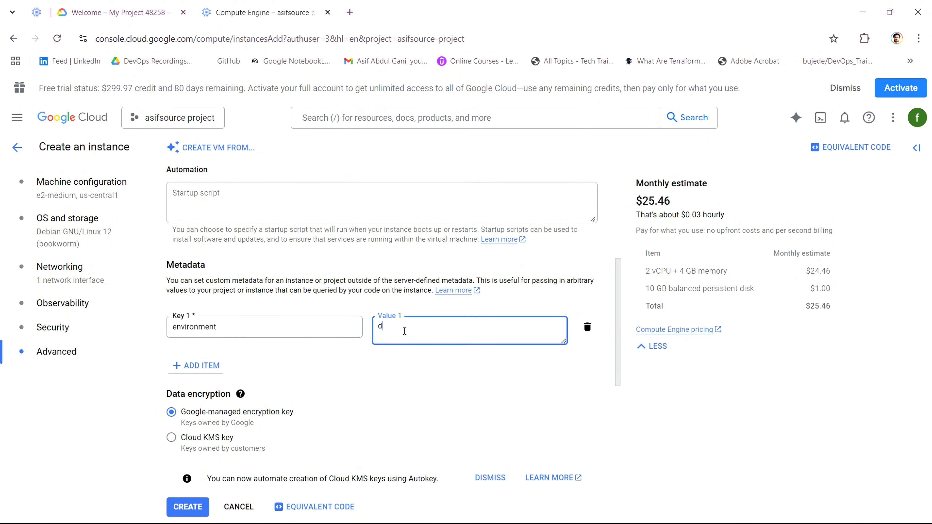
# Return to the machine configuration and look through the available zones and regions for the VM
pyautogui.click(71, 203)
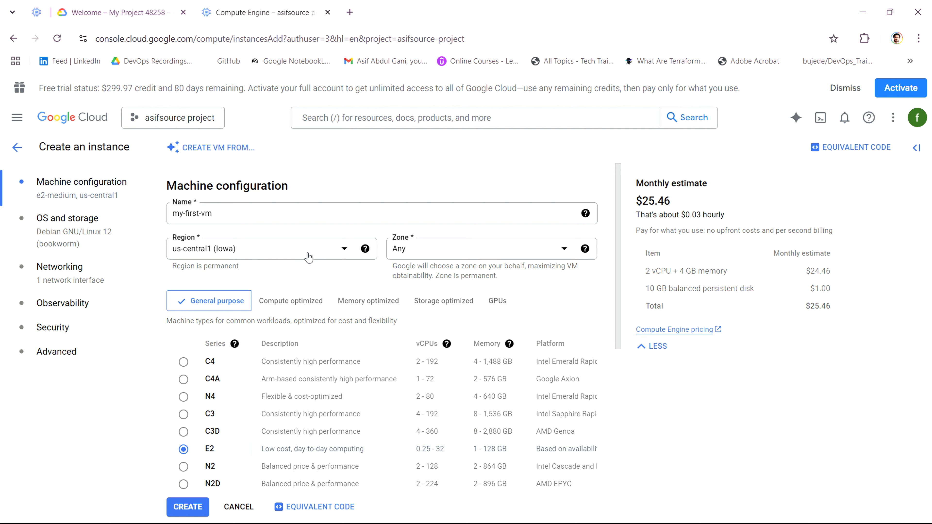
pyautogui.click(438, 253)
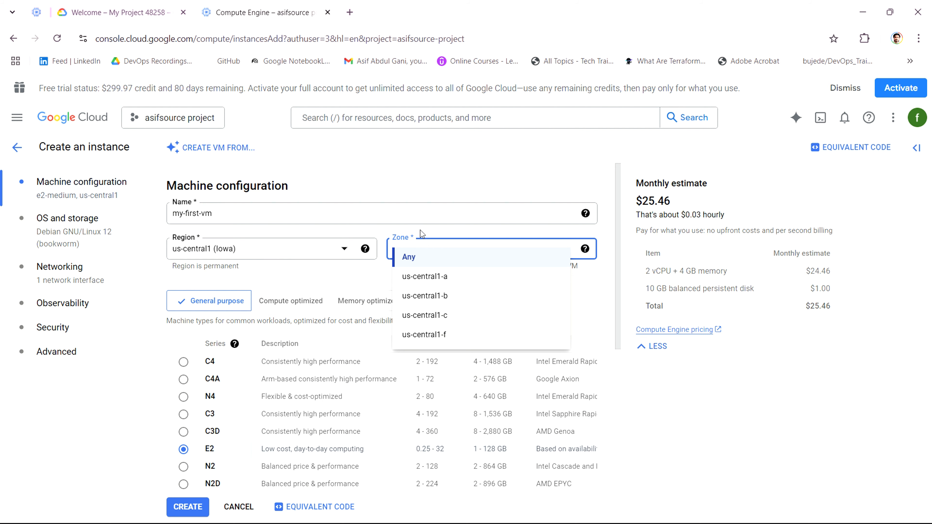
pyautogui.click(344, 252)
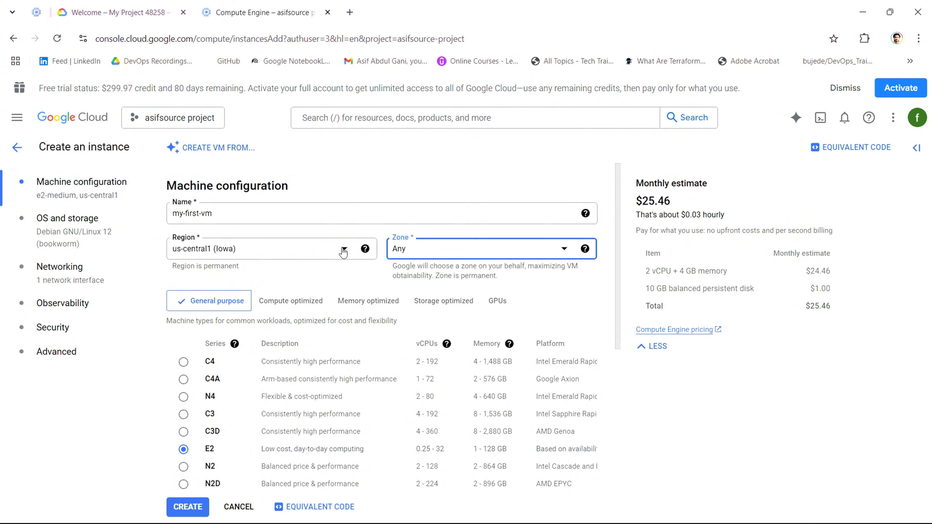
pyautogui.click(343, 252)
pyautogui.scroll(-10, 307, 311)
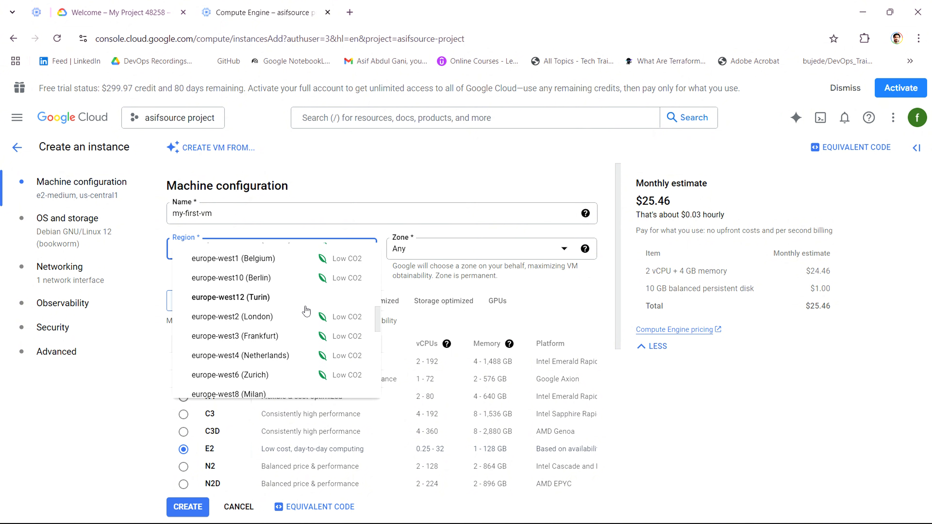
pyautogui.scroll(-5, 307, 311)
pyautogui.scroll(10, 307, 311)
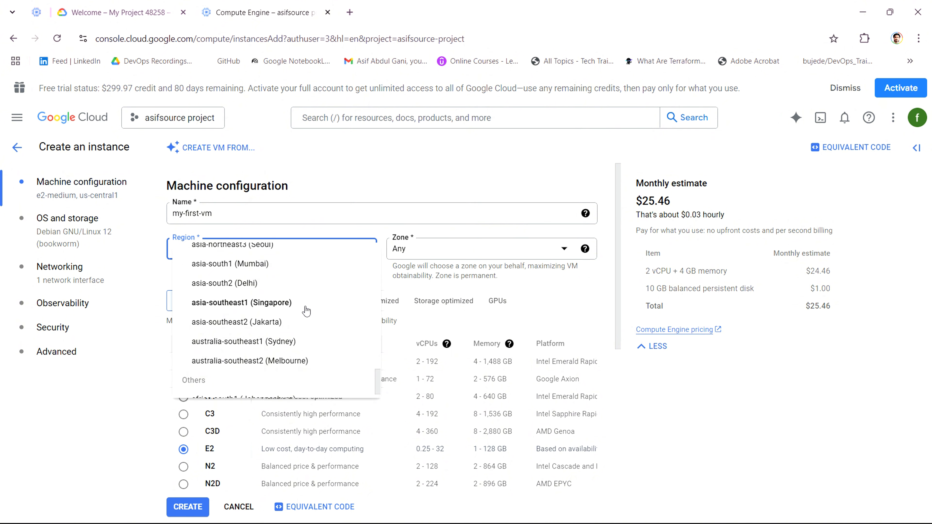
pyautogui.scroll(6, 307, 310)
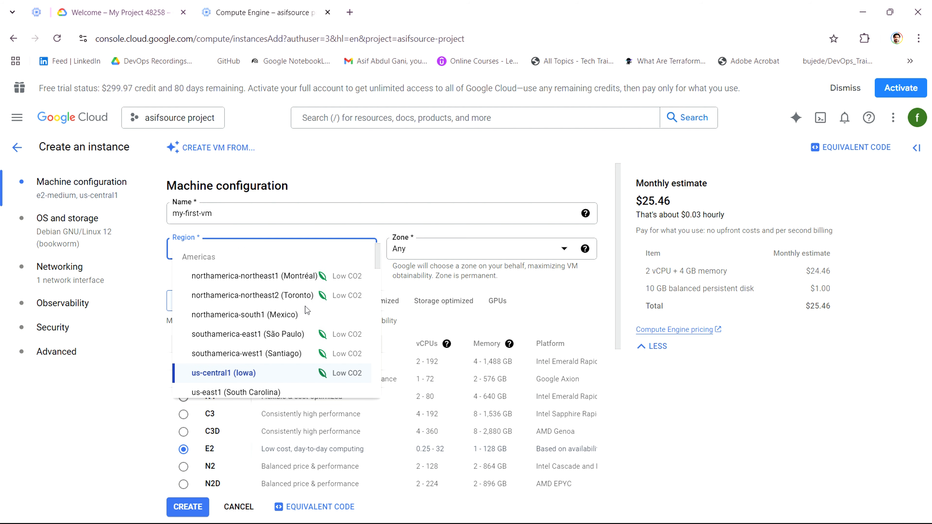
pyautogui.click(448, 247)
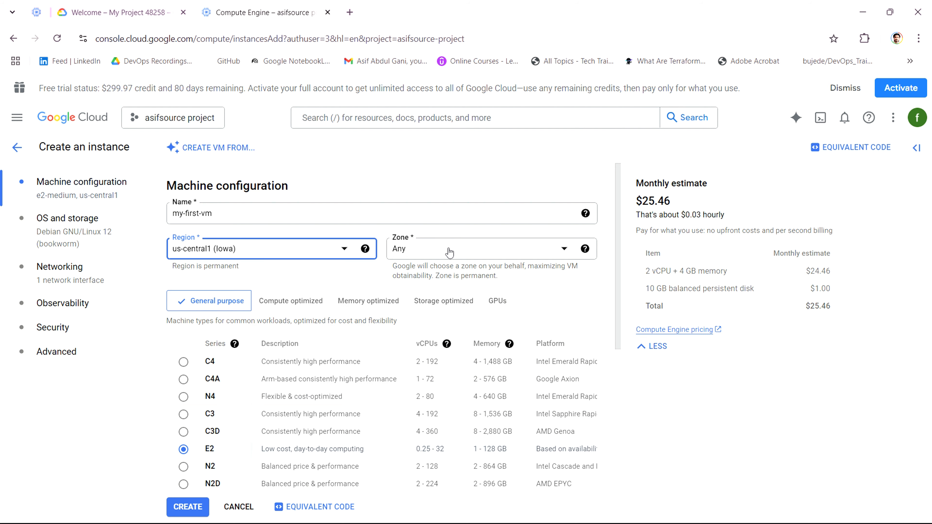
# Set the VM's zone to us-central1-a
pyautogui.click(448, 249)
pyautogui.click(439, 277)
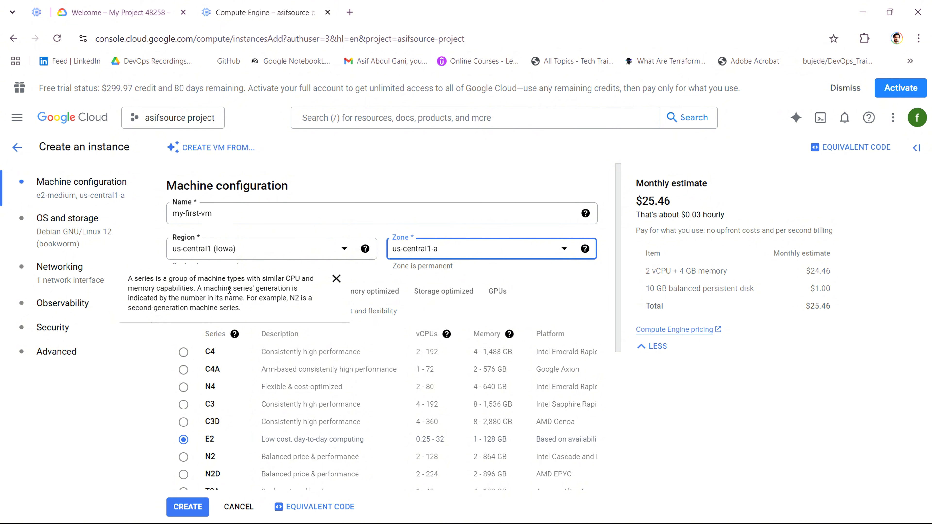
pyautogui.click(335, 280)
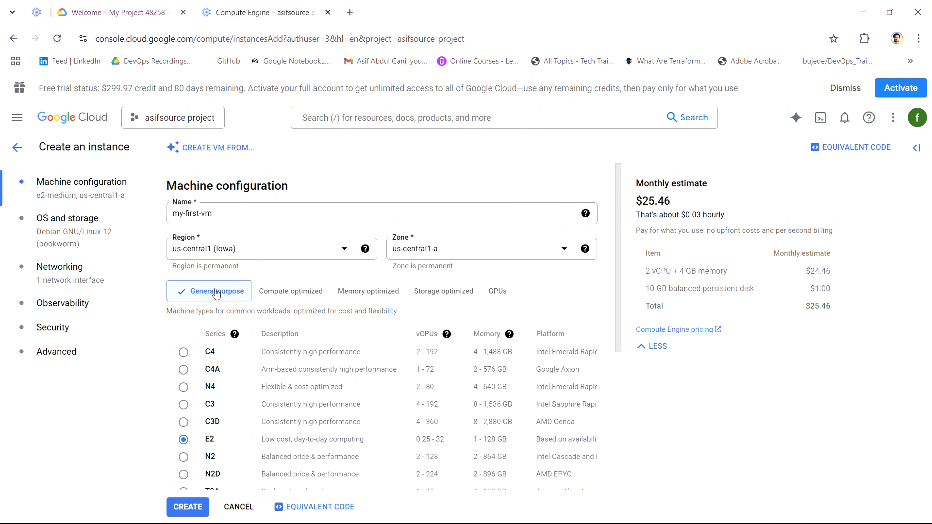
# Compare the compute optimized, memory optimized, storage optimized and GPU machine families, and return to the general purpose E2 configuration
pyautogui.scroll(-3, 217, 293)
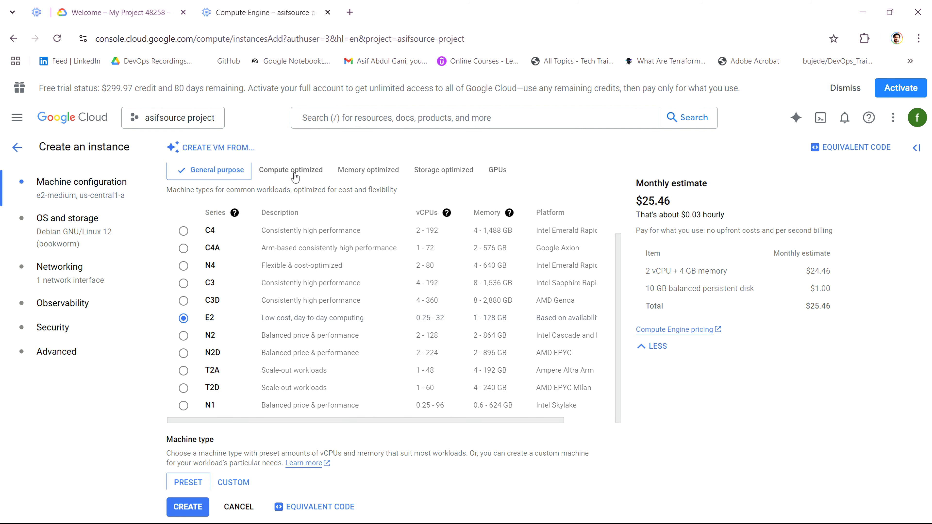
pyautogui.click(294, 173)
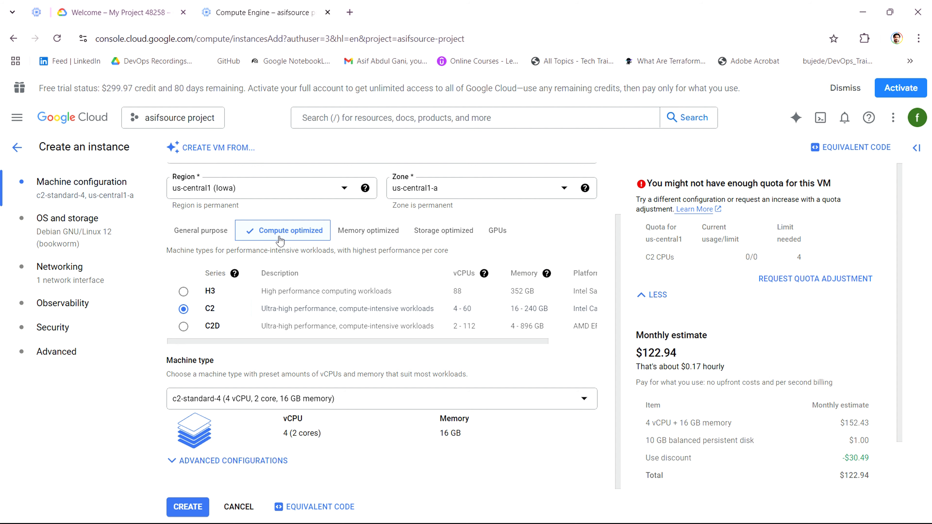
pyautogui.click(373, 232)
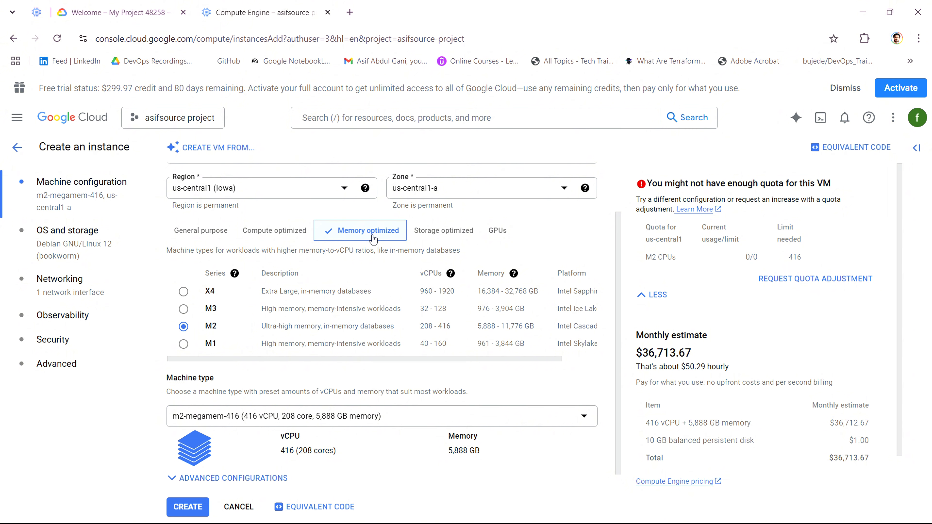
pyautogui.click(450, 234)
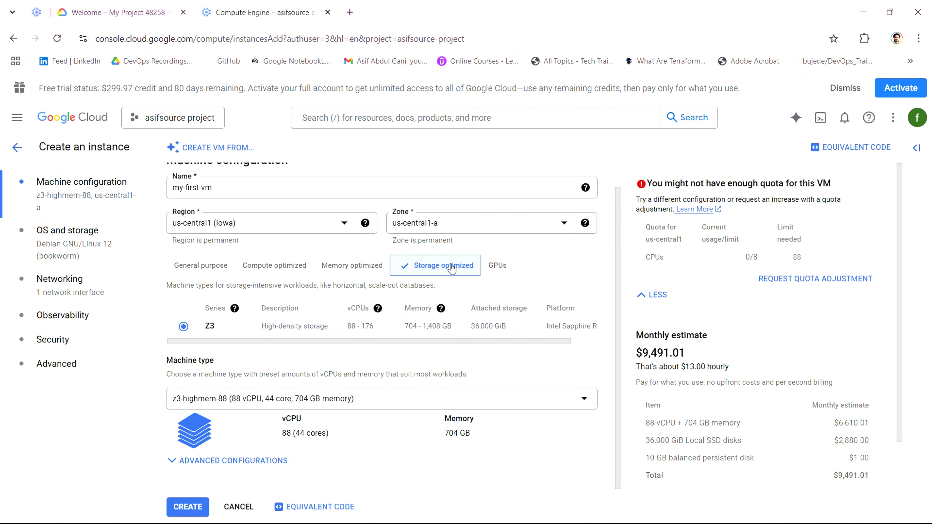
pyautogui.click(497, 271)
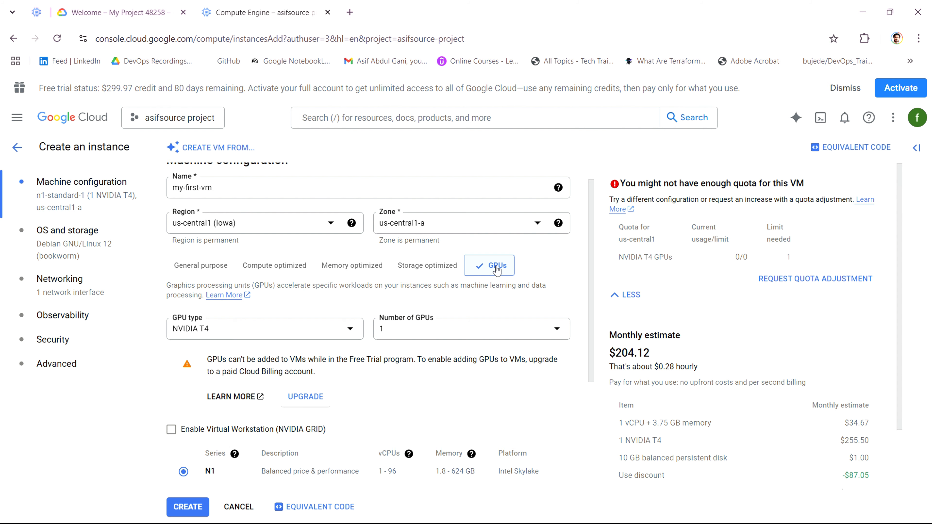
pyautogui.click(194, 266)
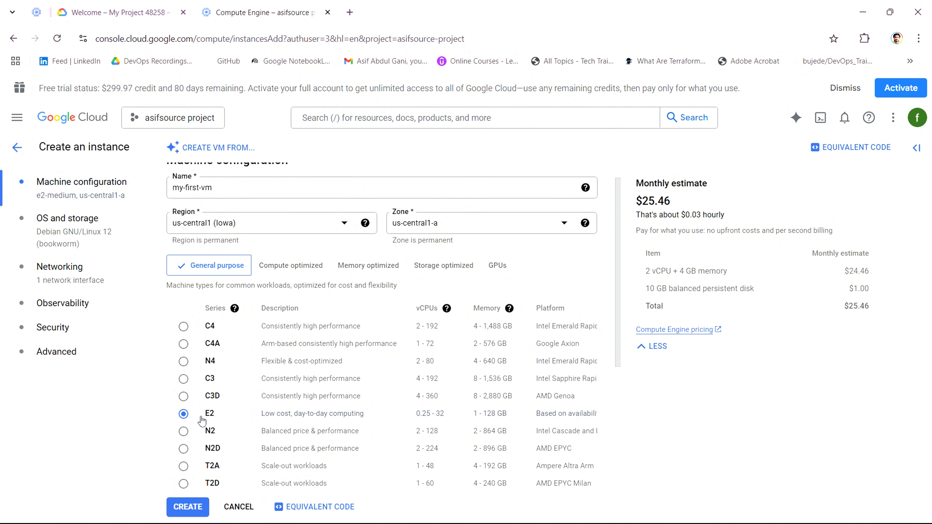
pyautogui.scroll(-5, 459, 333)
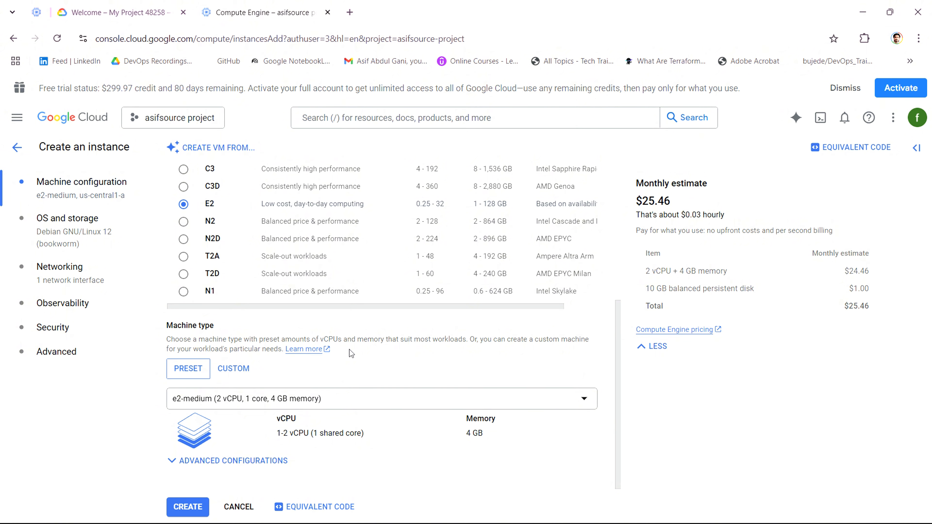
# Check the operating system choices for the boot disk and confirm Debian GNU/Linux 12 (bookworm) on a 10 GB balanced persistent disk
pyautogui.click(102, 239)
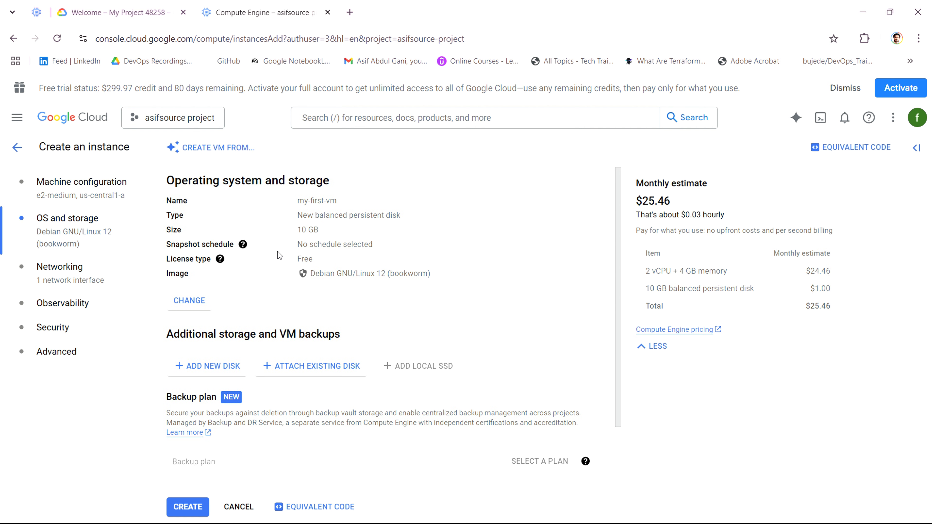
pyautogui.scroll(-3, 277, 252)
pyautogui.scroll(3, 302, 262)
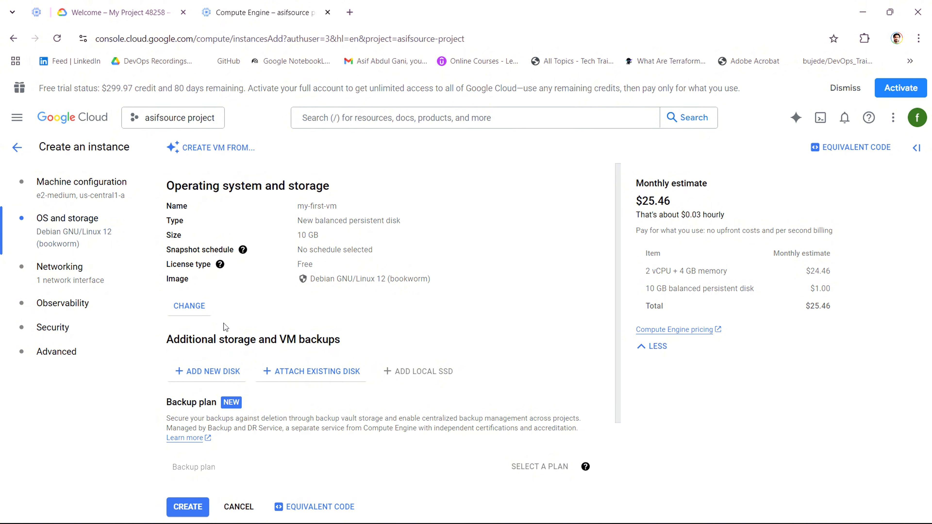
pyautogui.click(203, 311)
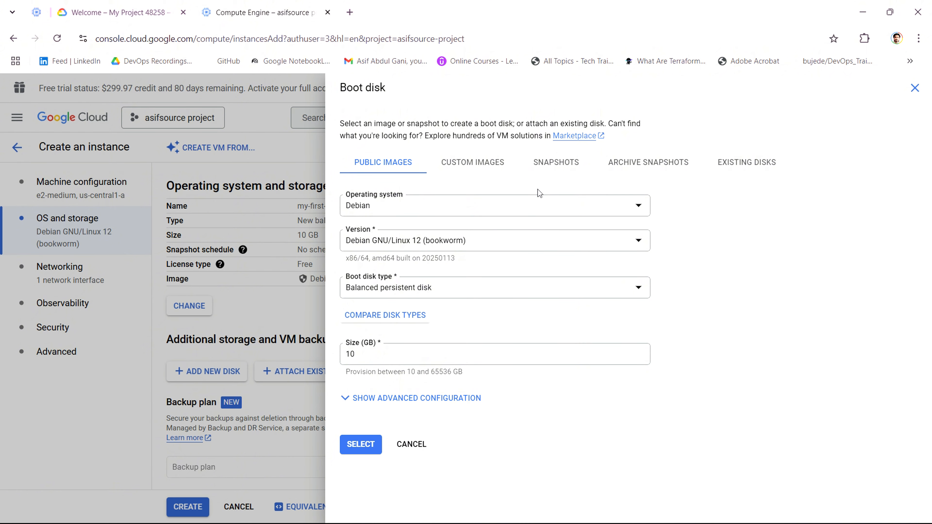
pyautogui.click(527, 213)
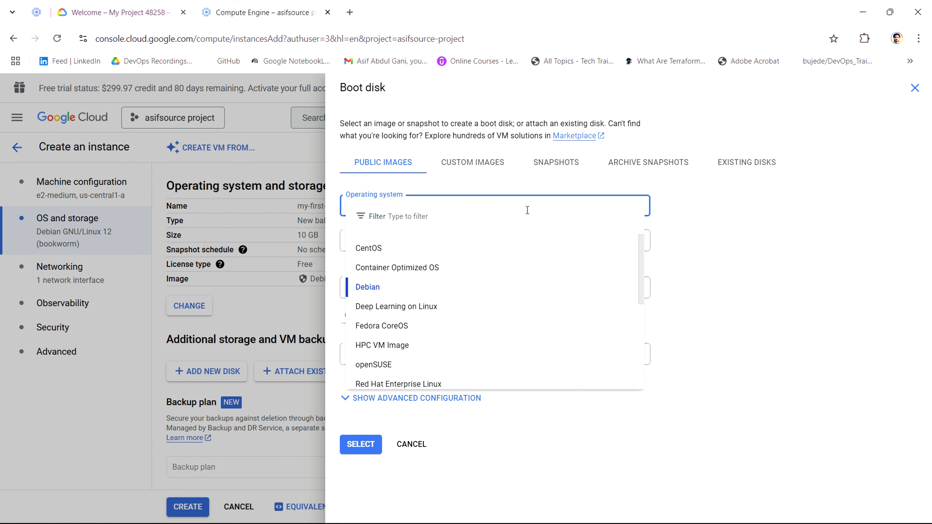
pyautogui.click(696, 228)
pyautogui.click(360, 454)
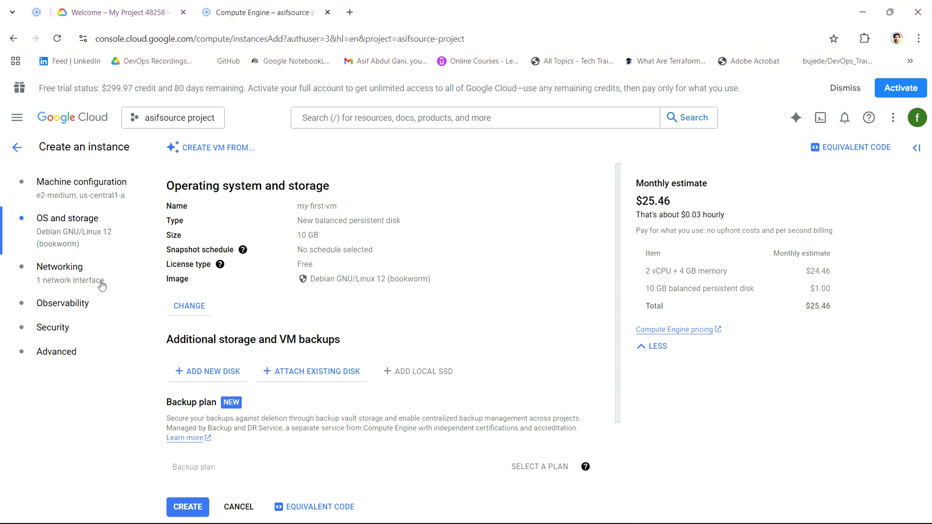
# Allow HTTP traffic in the VM's networking firewall settings and review the remaining network options
pyautogui.click(102, 285)
pyautogui.click(171, 242)
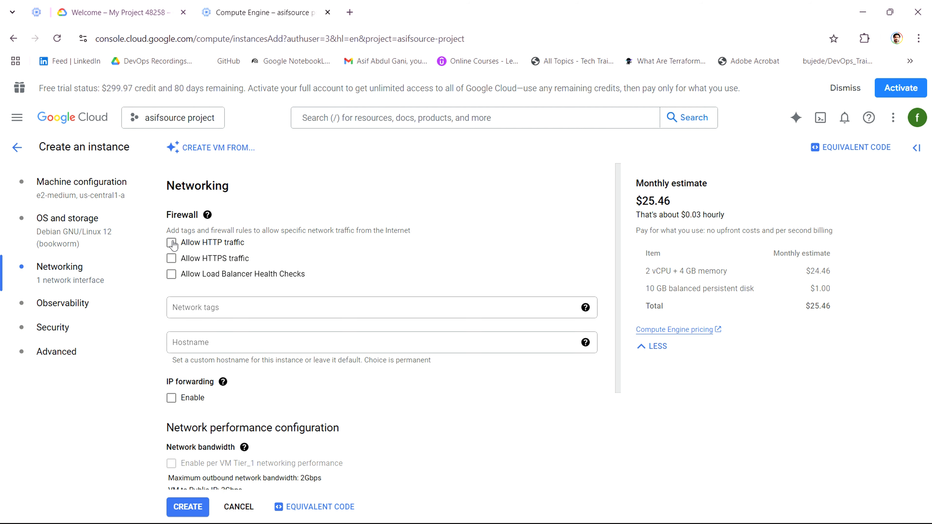
pyautogui.scroll(-3, 296, 268)
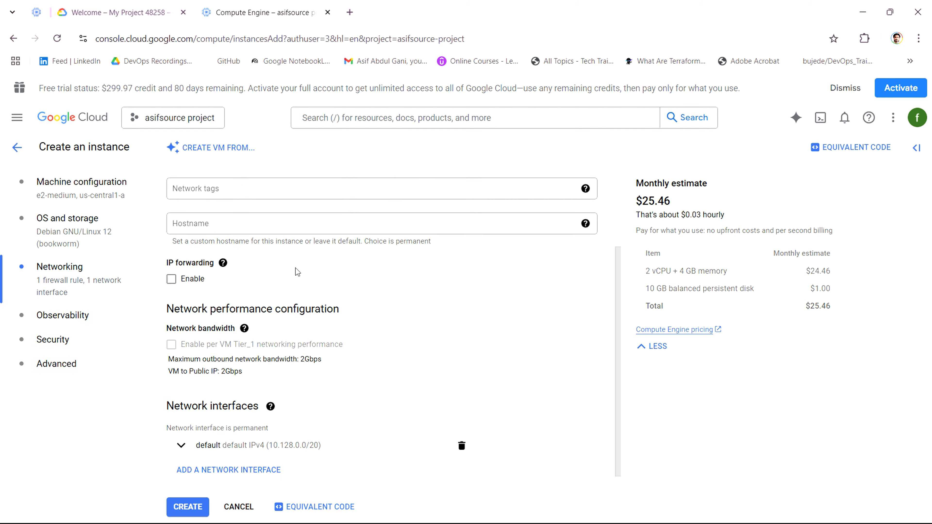
pyautogui.scroll(3, 296, 268)
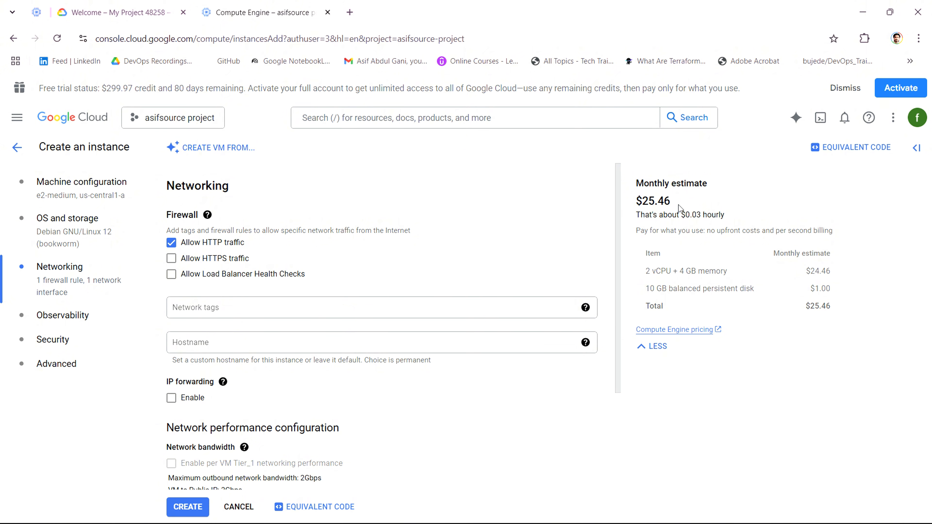
# Check the hourly cost and billing terms in the monthly estimate and create the VM instance
pyautogui.moveTo(635, 201); pyautogui.dragTo(724, 218)
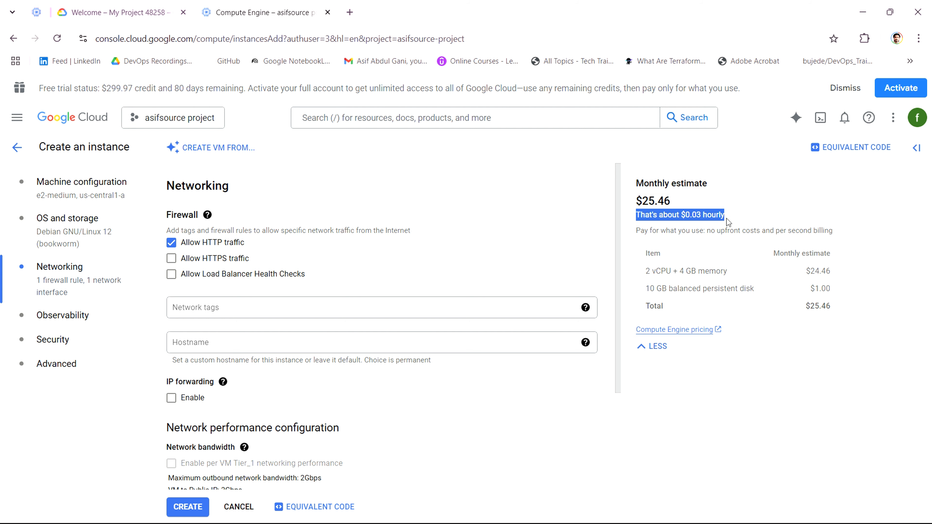
pyautogui.click(634, 232)
pyautogui.moveTo(690, 232); pyautogui.dragTo(832, 231)
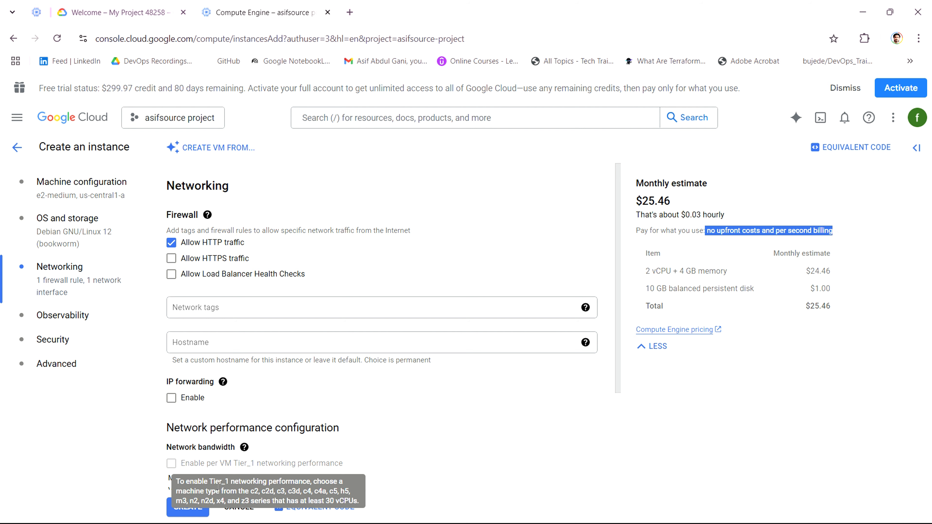
pyautogui.scroll(-3, 220, 422)
pyautogui.click(188, 506)
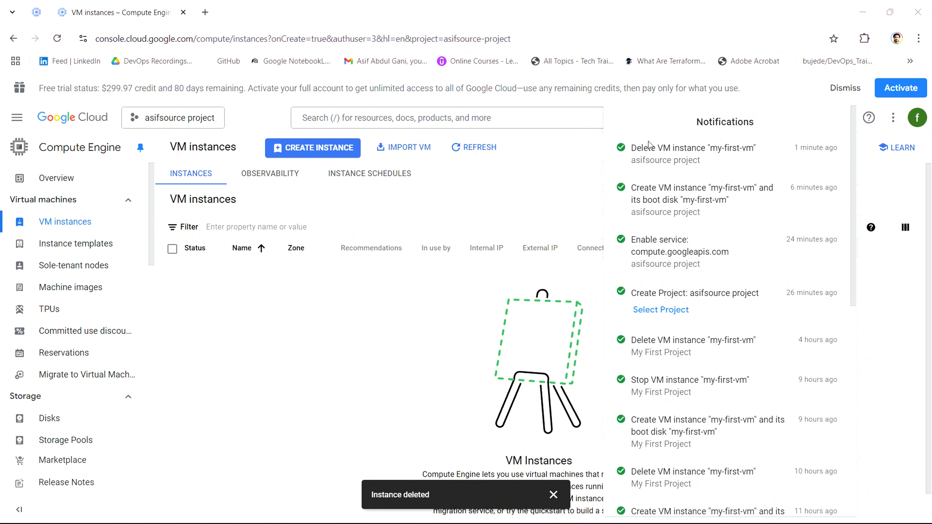
# Reopen the console notifications and check the recent operations on the VM instance "my-first-vm"
pyautogui.click(645, 154)
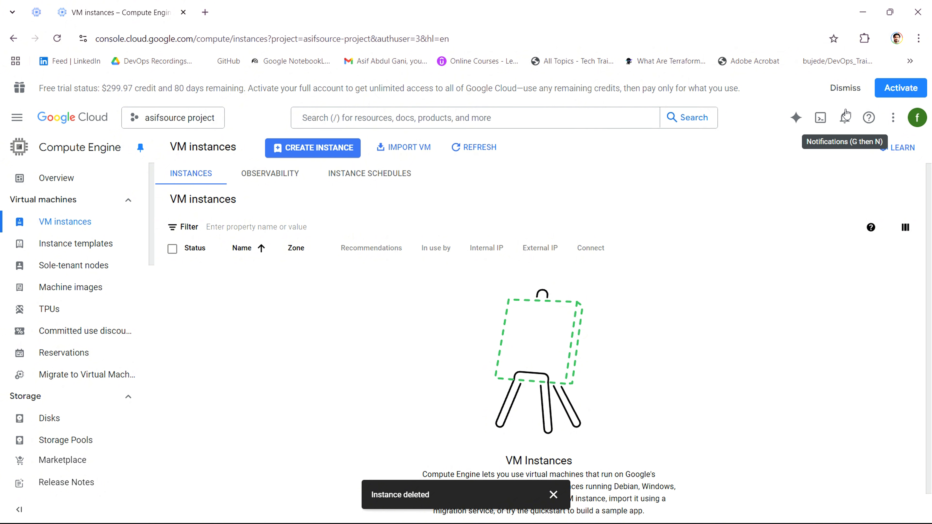
pyautogui.click(844, 118)
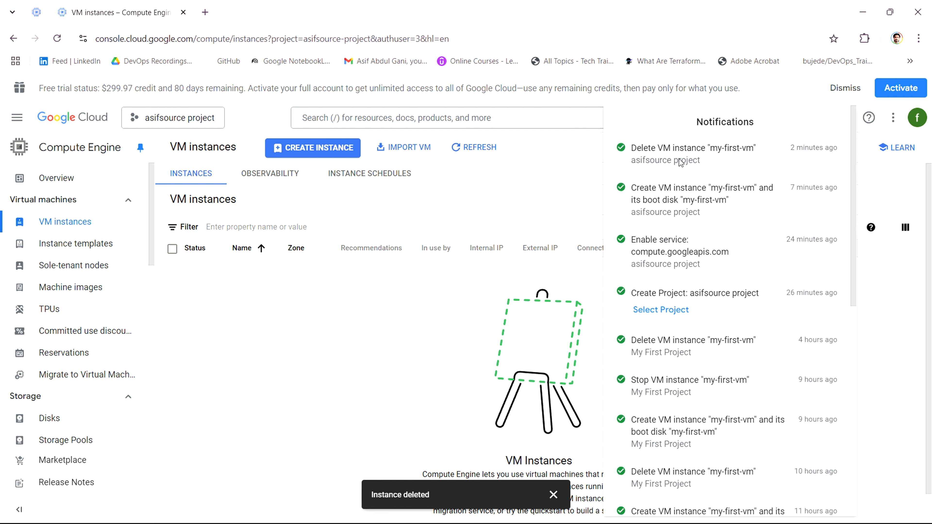